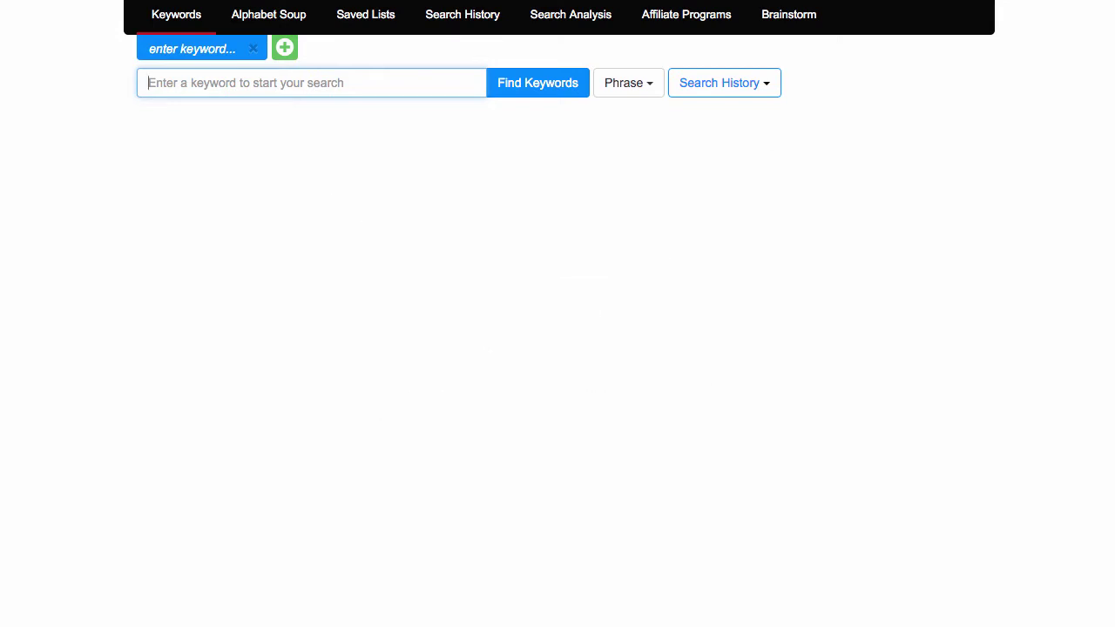
Step: Search for keywords matching the phrase "pressure cooker"
{"action": "type", "text": "presur"}
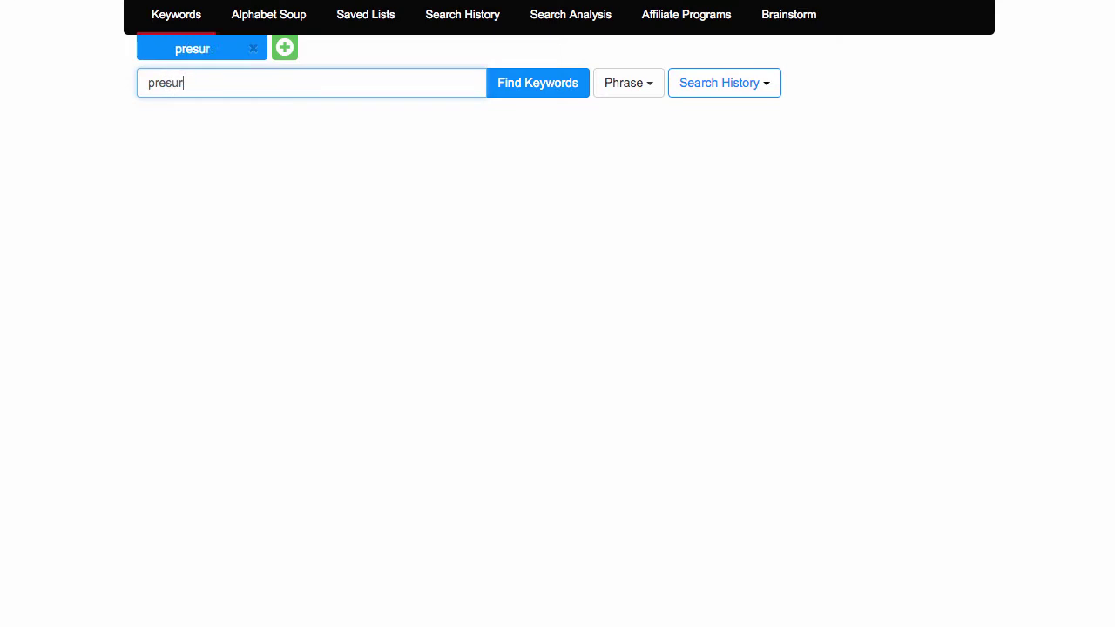
{"action": "type", "text": "e cooker"}
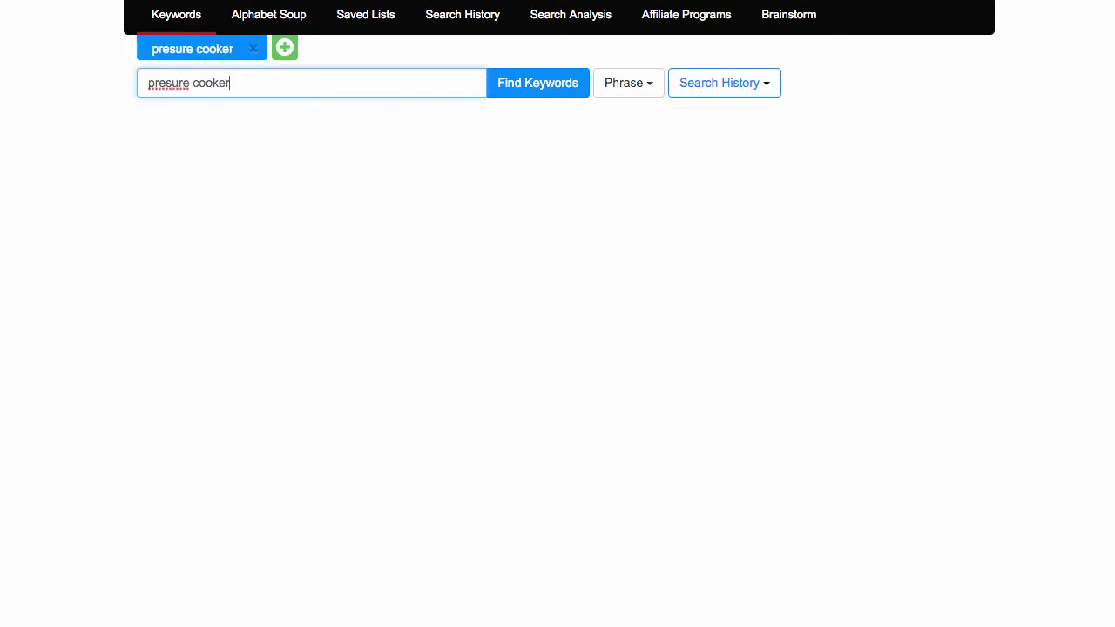
{"action": "left_click", "coordinate": [167, 87]}
{"action": "type", "text": "s"}
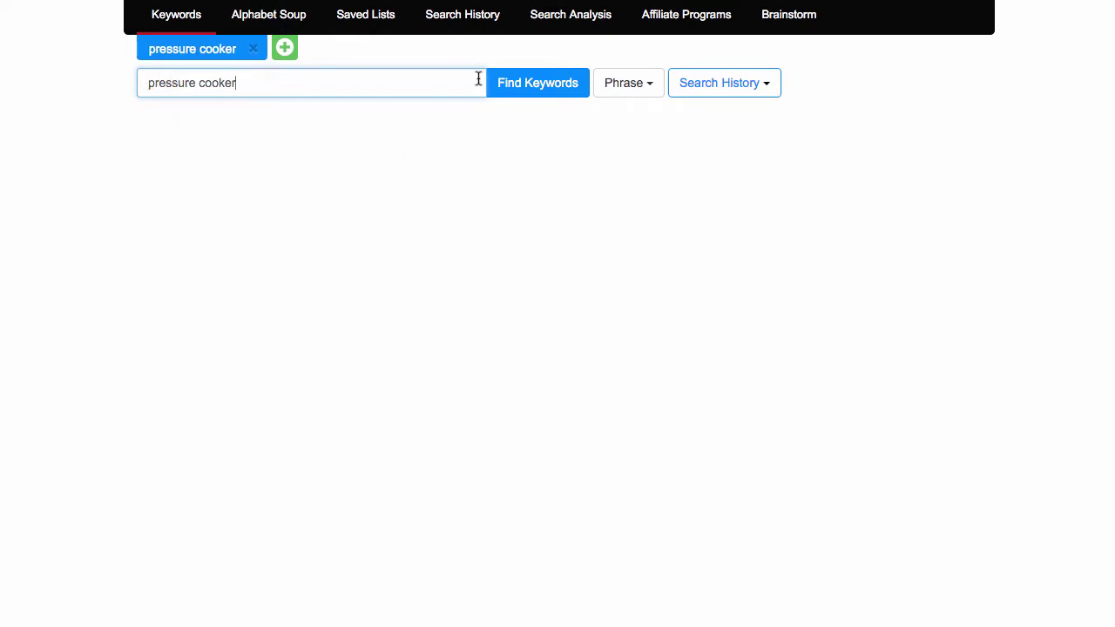
{"action": "left_click", "coordinate": [538, 87]}
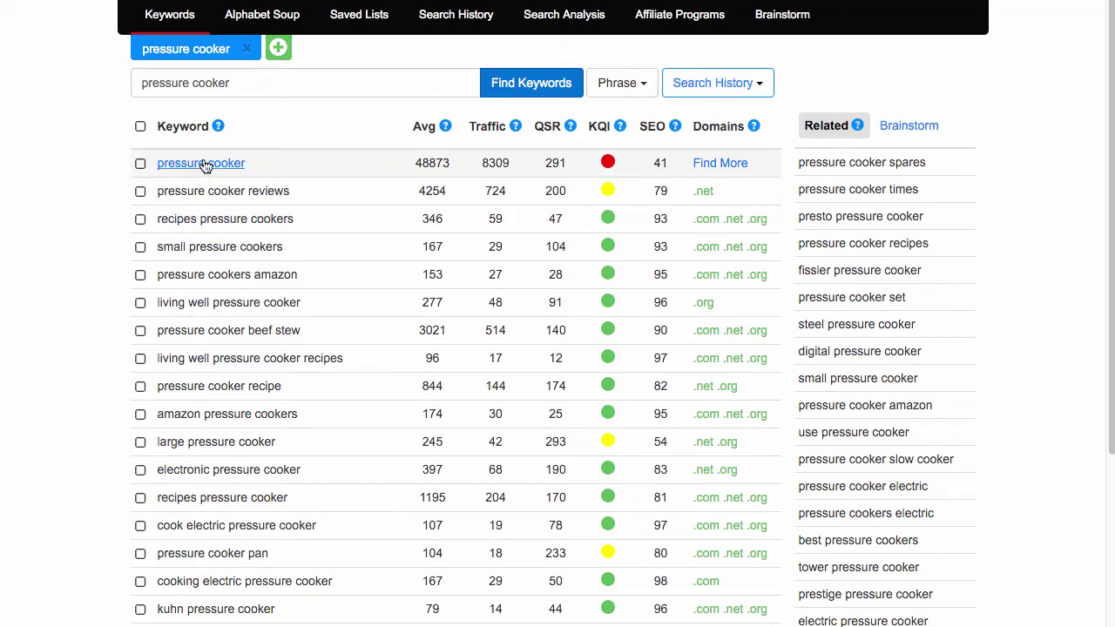
Step: Review the metrics of the pressure cooker keywords and run a search on the related keyword "steel pressure cooker"
{"action": "mouse_move", "coordinate": [445, 131]}
{"action": "mouse_move", "coordinate": [570, 129]}
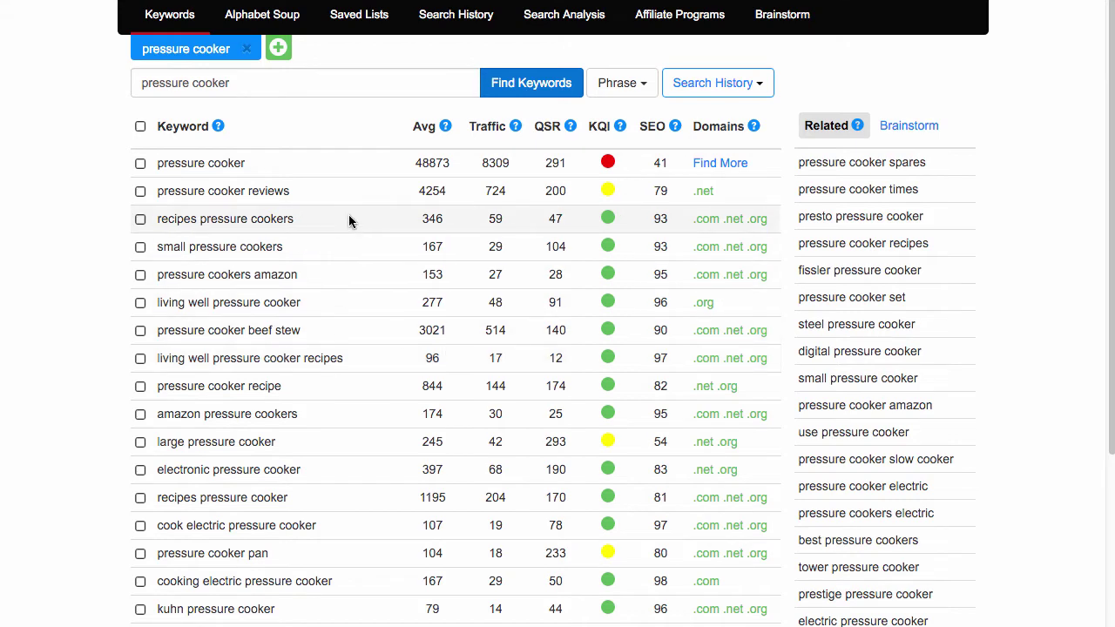
{"action": "scroll", "coordinate": [348, 219], "scroll_direction": "down", "scroll_amount": 1}
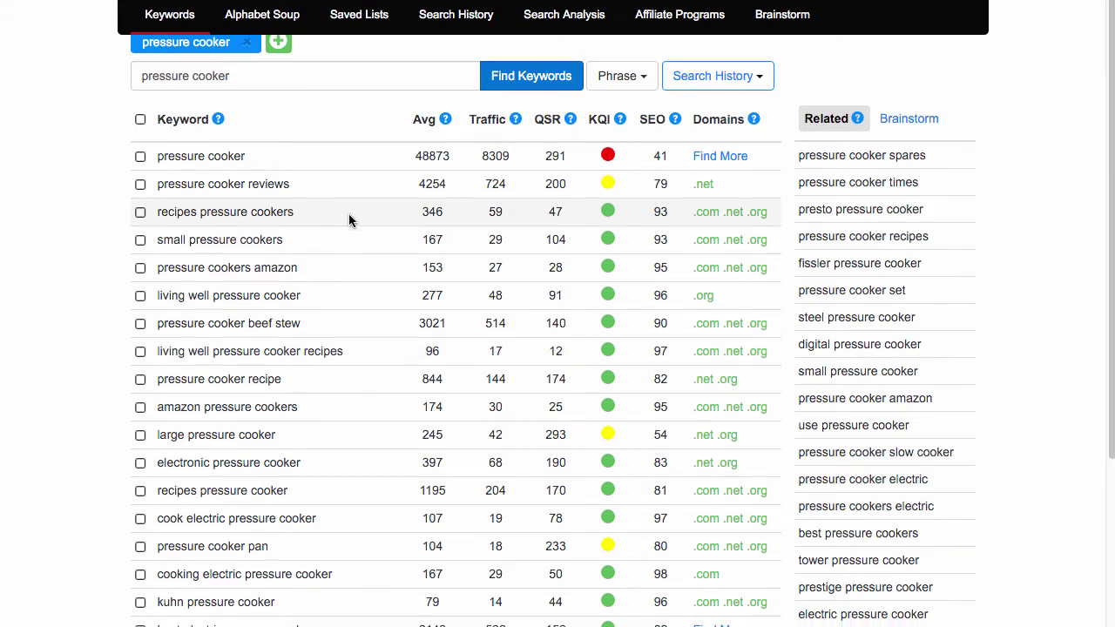
{"action": "scroll", "coordinate": [348, 219], "scroll_direction": "down", "scroll_amount": 1}
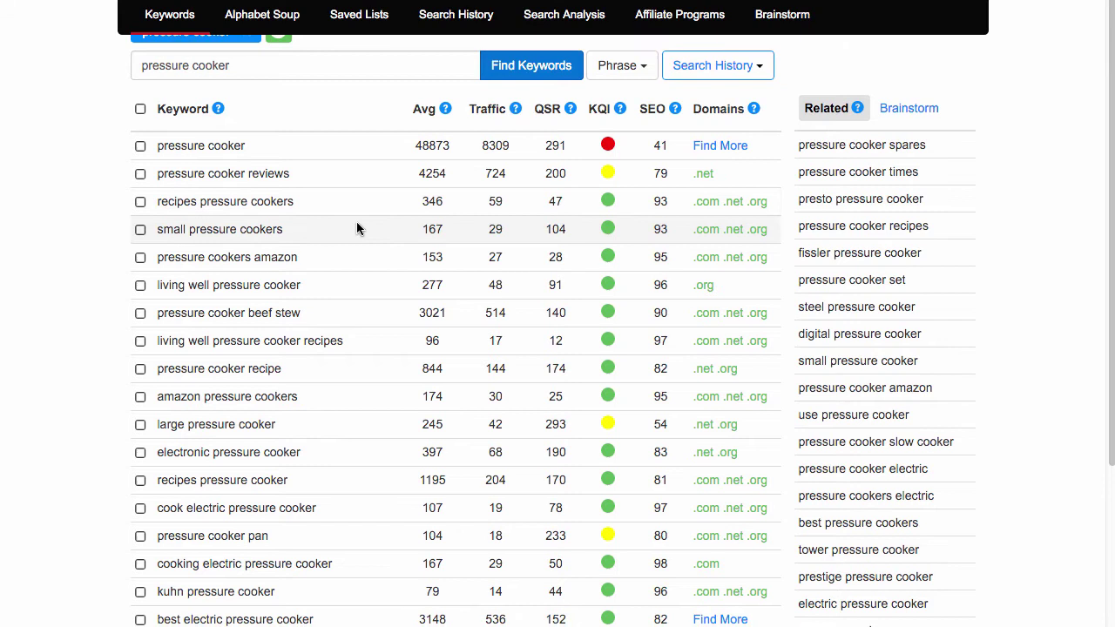
{"action": "scroll", "coordinate": [991, 204], "scroll_direction": "up", "scroll_amount": 1}
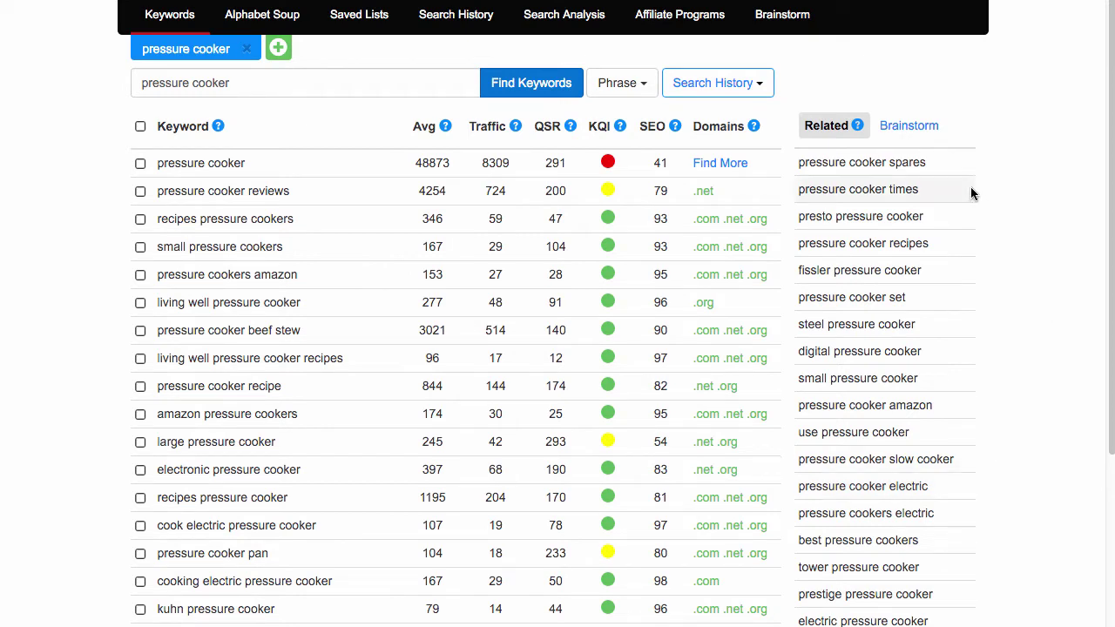
{"action": "left_click", "coordinate": [874, 328]}
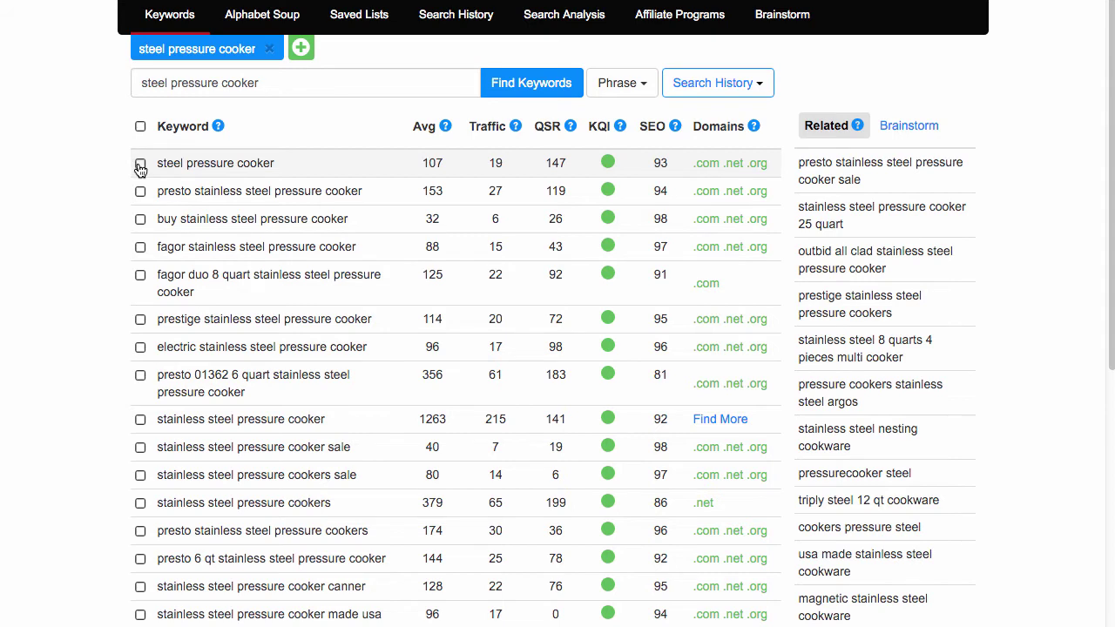
Step: Select the keywords "steel pressure cooker", "presto stainless steel pressure cooker" and "fagor duo 8 quart stainless steel pressure cooker"
{"action": "left_click", "coordinate": [140, 164]}
{"action": "left_click", "coordinate": [140, 192]}
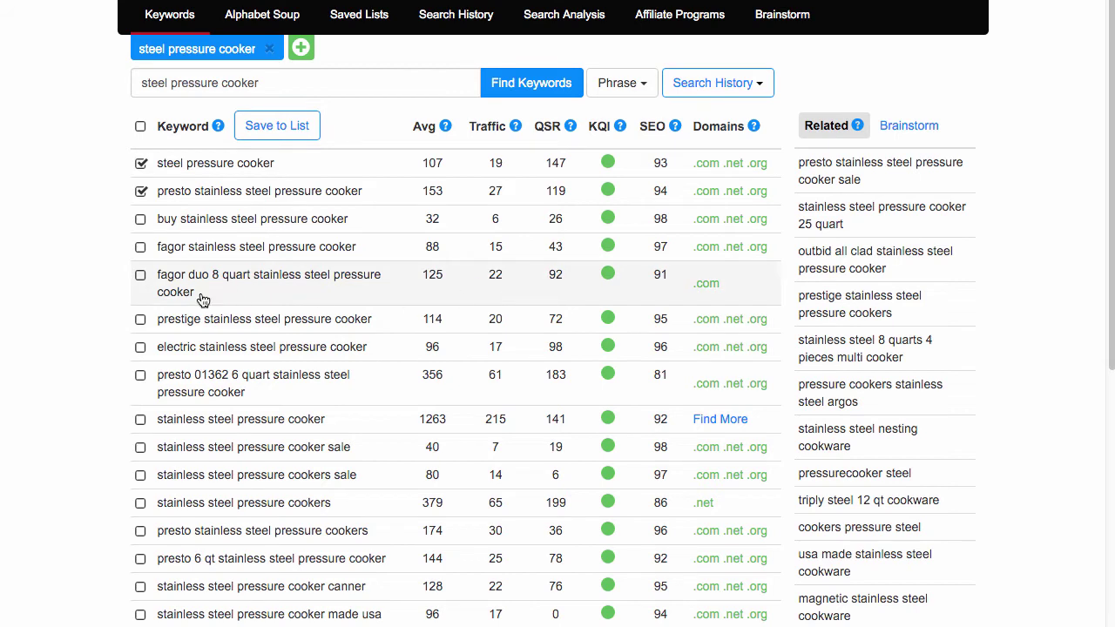
{"action": "left_click", "coordinate": [139, 279]}
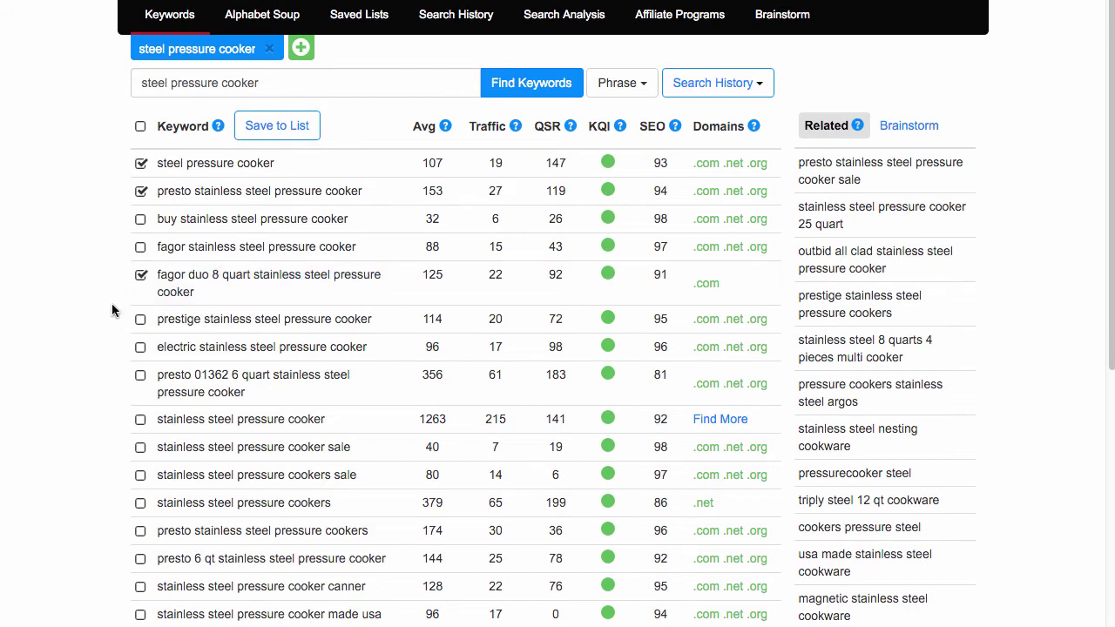
Step: Add "prestige stainless steel pressure cooker", "presto 01362 6 quart stainless steel pressure cooker" and "stainless steel pressure cooker" to the keyword selection
{"action": "scroll", "coordinate": [113, 314], "scroll_direction": "down", "scroll_amount": 1}
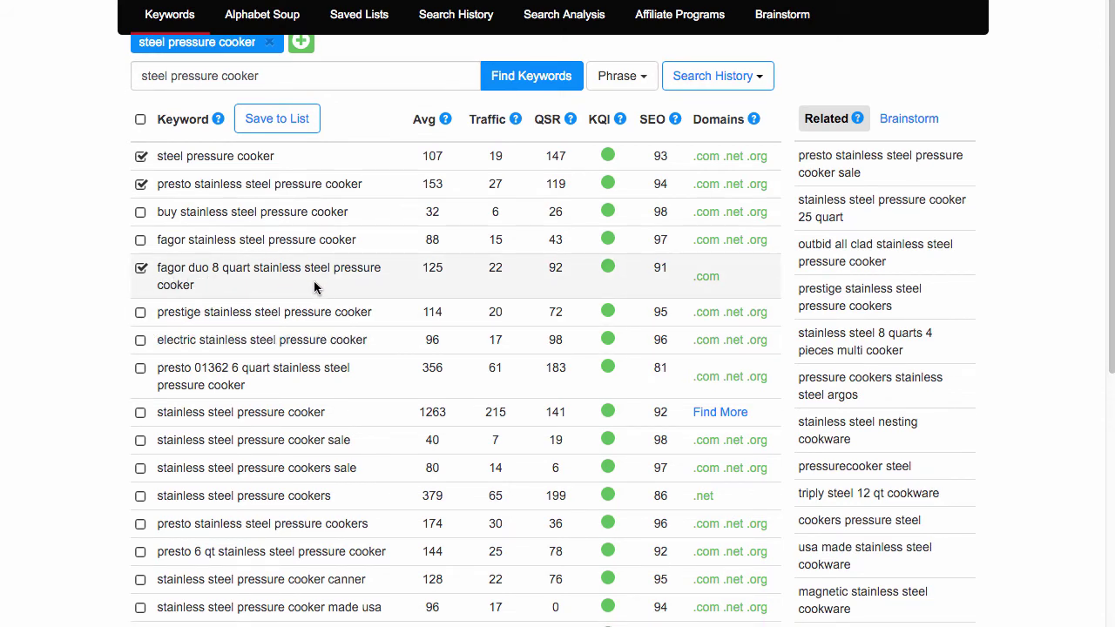
{"action": "scroll", "coordinate": [139, 305], "scroll_direction": "down", "scroll_amount": 1}
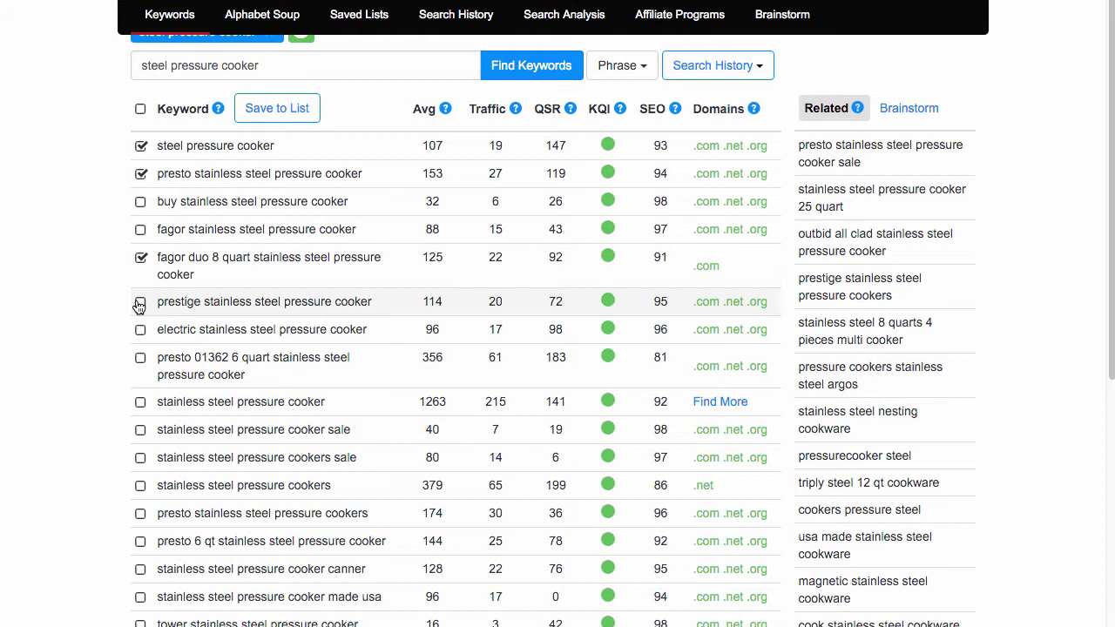
{"action": "left_click", "coordinate": [139, 303]}
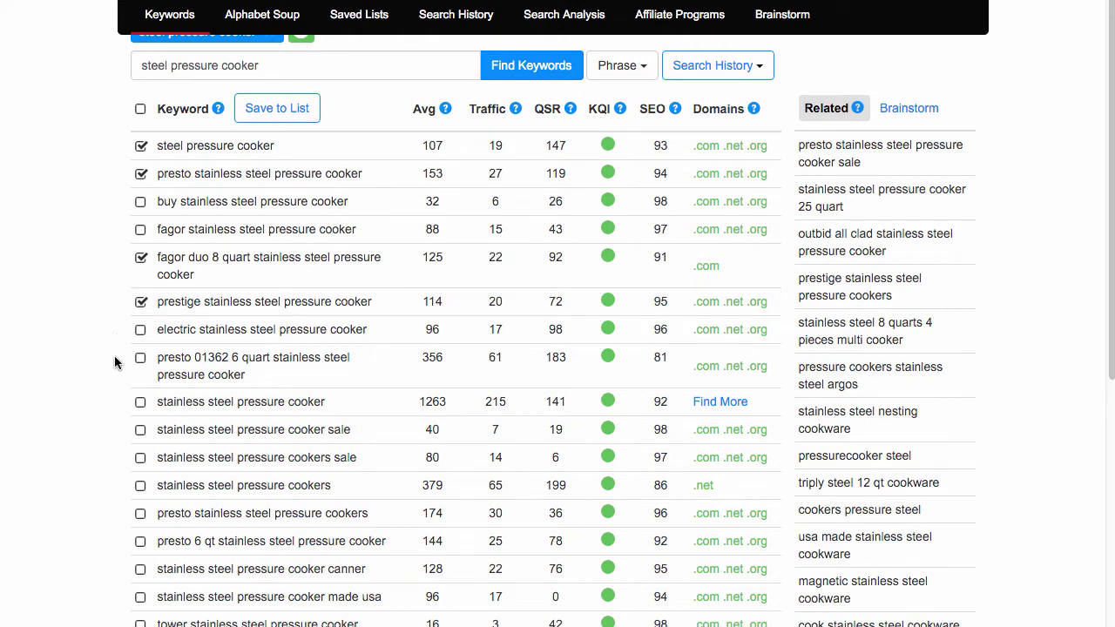
{"action": "left_click", "coordinate": [141, 358]}
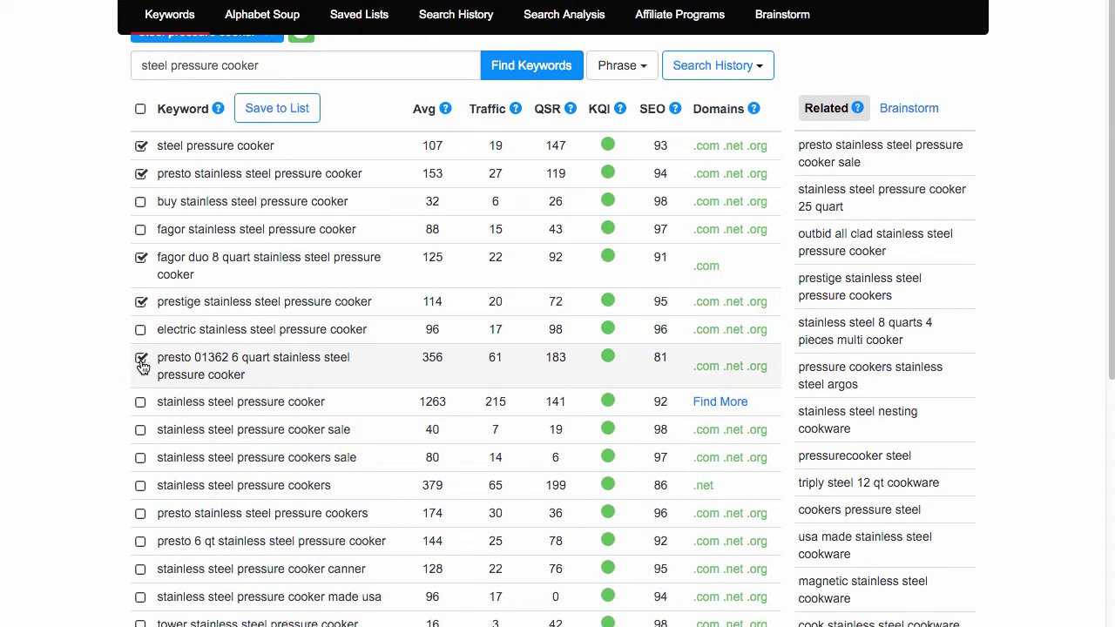
{"action": "left_click", "coordinate": [138, 402]}
Step: Add "stainless steel pressure cookers", "presto stainless steel pressure cookers" and "presto 6 qt stainless steel pressure cooker" to the keyword selection
{"action": "scroll", "coordinate": [93, 405], "scroll_direction": "down", "scroll_amount": 1}
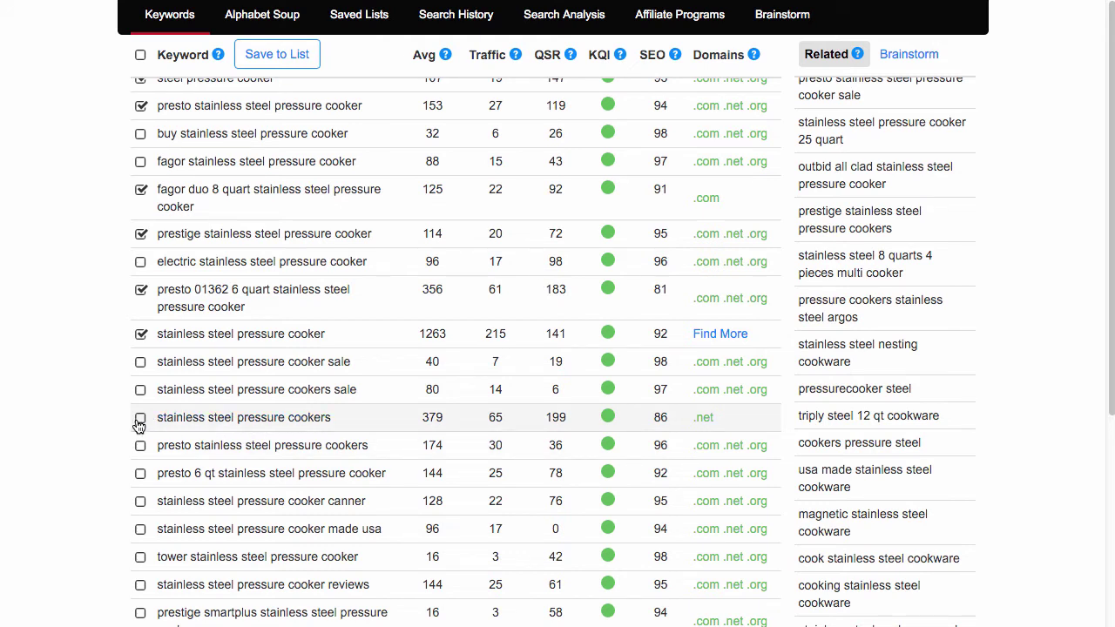
{"action": "scroll", "coordinate": [100, 425], "scroll_direction": "down", "scroll_amount": 1}
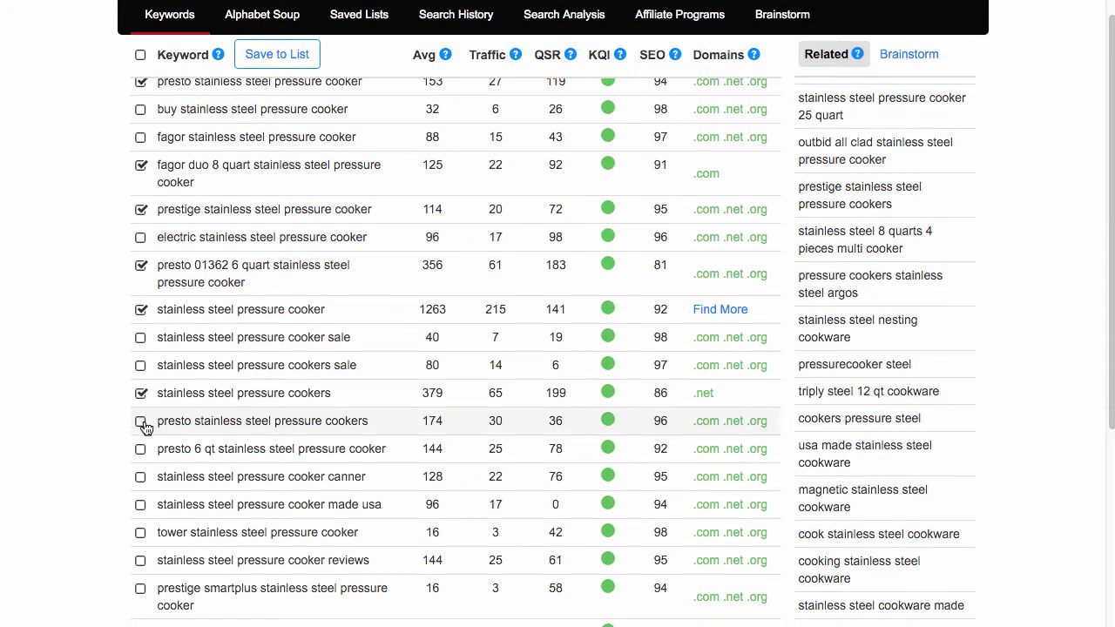
{"action": "left_click", "coordinate": [141, 422]}
{"action": "left_click", "coordinate": [141, 449]}
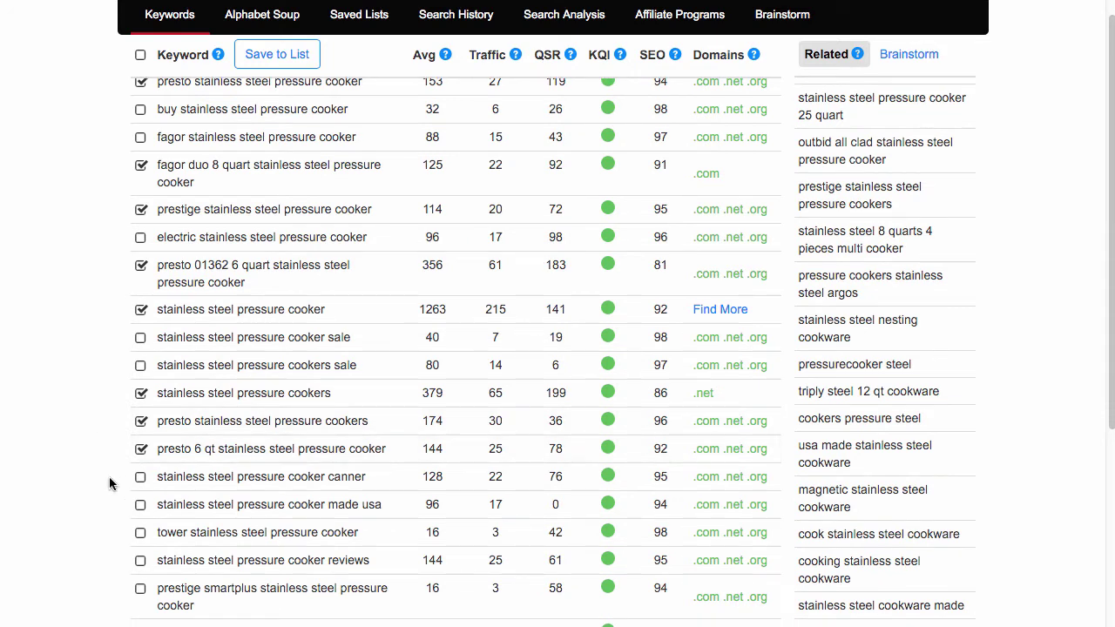
Step: Add "stainless steel pressure cooker reviews", "best stainless steel pressure cooker" and "stainless pressure cookers" to the keyword selection
{"action": "scroll", "coordinate": [109, 476], "scroll_direction": "down", "scroll_amount": 1}
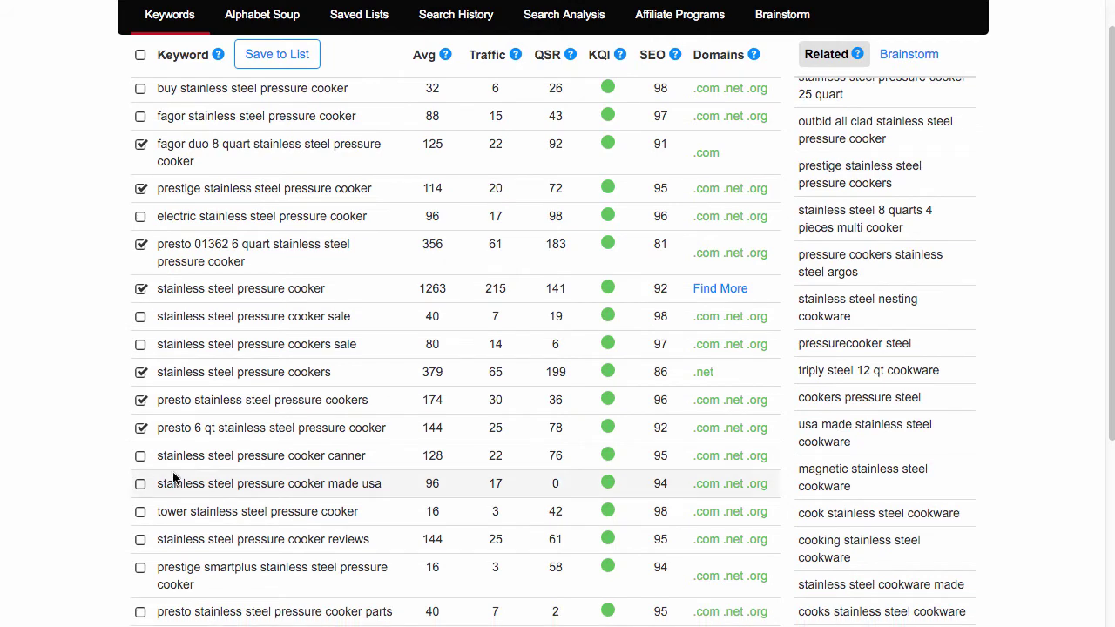
{"action": "scroll", "coordinate": [106, 457], "scroll_direction": "down", "scroll_amount": 1}
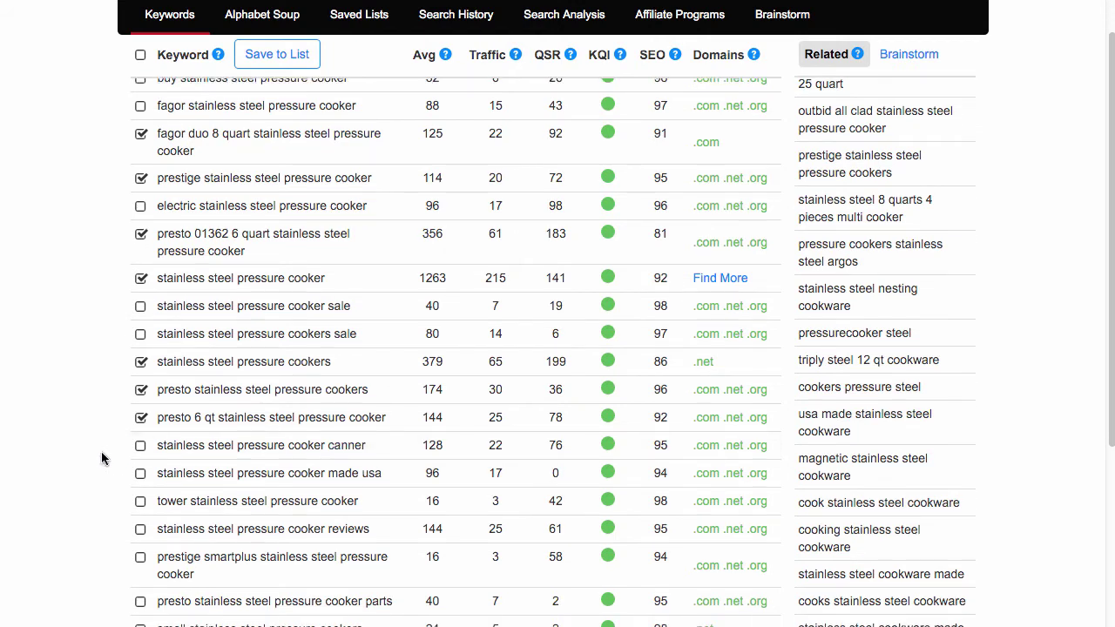
{"action": "scroll", "coordinate": [101, 459], "scroll_direction": "down", "scroll_amount": 1}
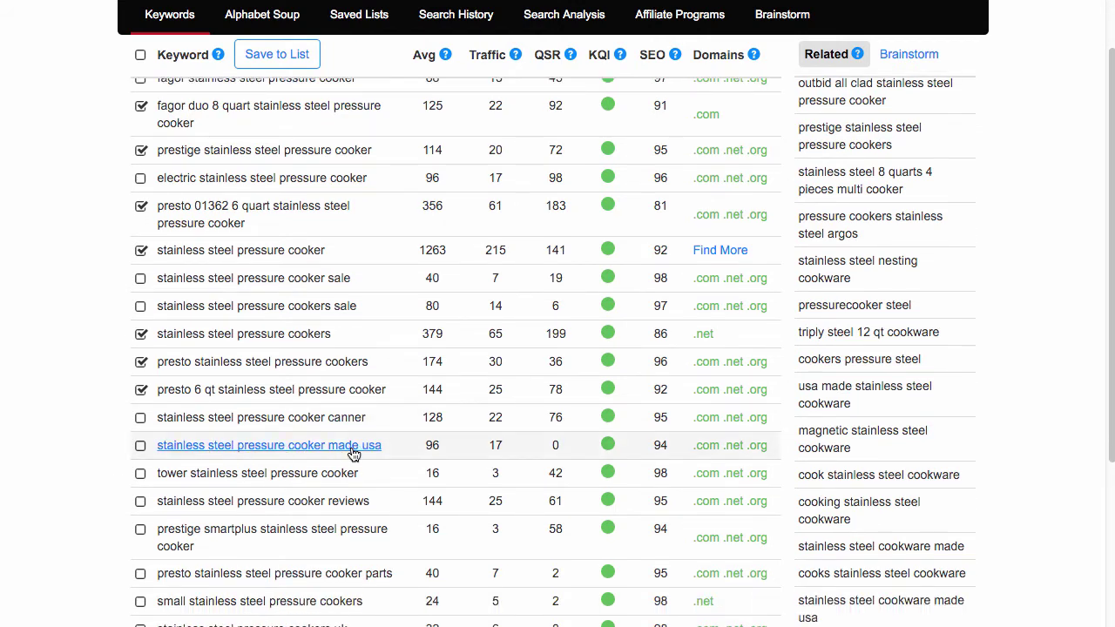
{"action": "scroll", "coordinate": [414, 452], "scroll_direction": "down", "scroll_amount": 1}
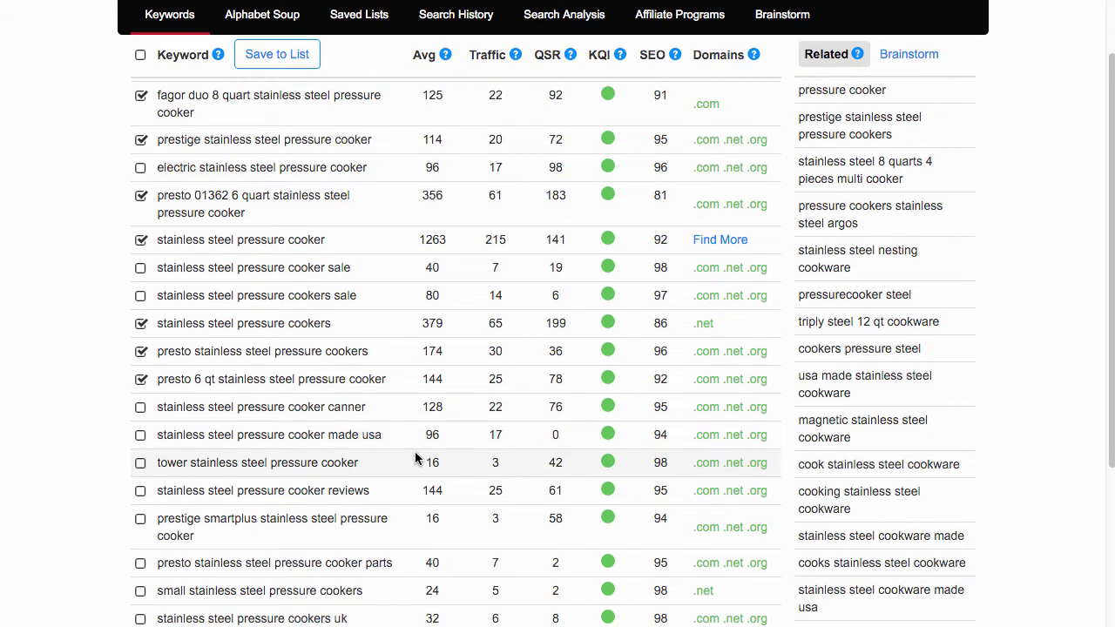
{"action": "scroll", "coordinate": [412, 457], "scroll_direction": "down", "scroll_amount": 1}
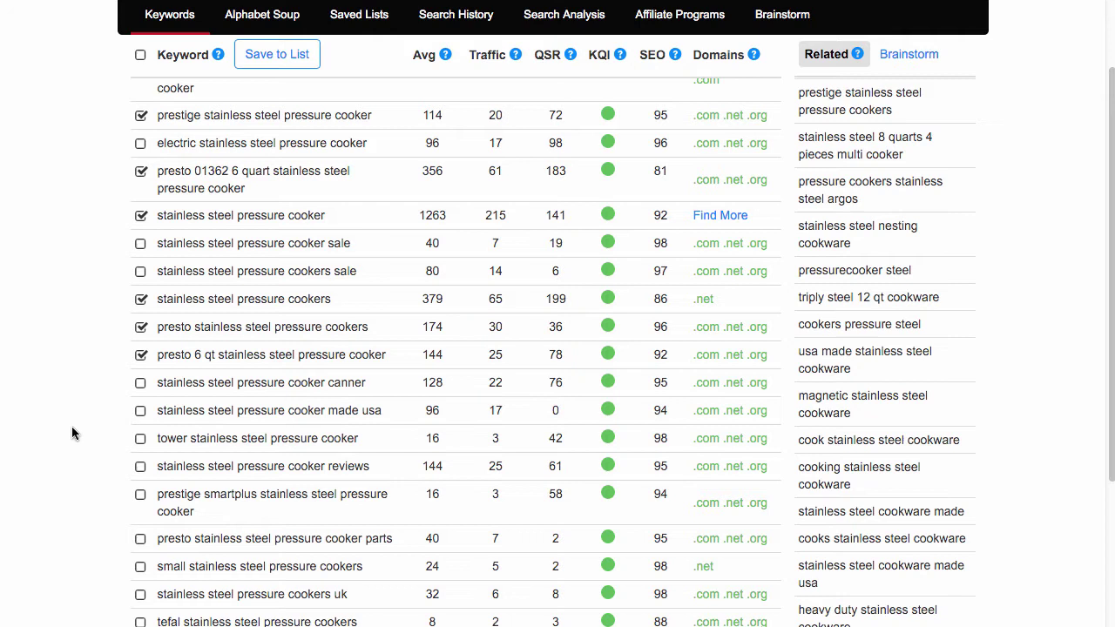
{"action": "scroll", "coordinate": [72, 433], "scroll_direction": "down", "scroll_amount": 1}
{"action": "scroll", "coordinate": [73, 431], "scroll_direction": "down", "scroll_amount": 1}
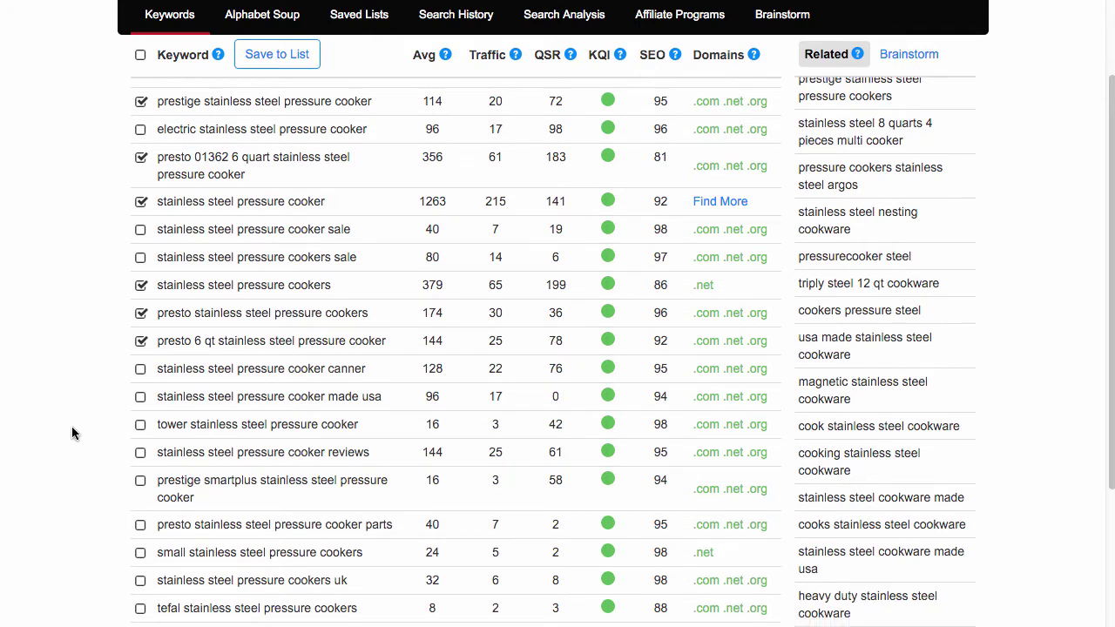
{"action": "left_click", "coordinate": [140, 453]}
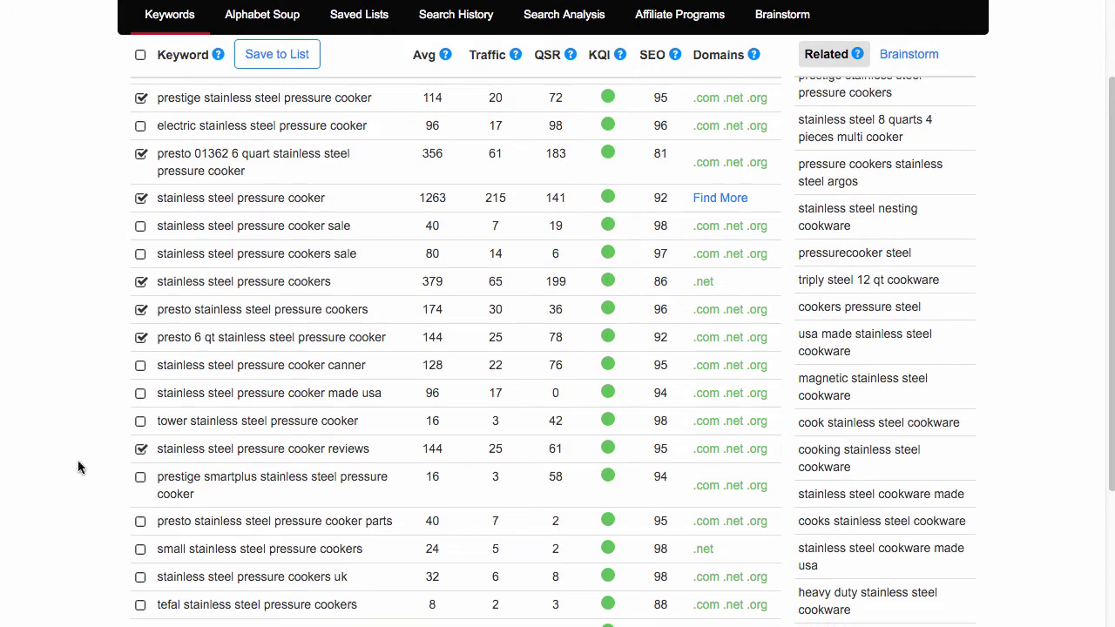
{"action": "scroll", "coordinate": [78, 461], "scroll_direction": "down", "scroll_amount": 1}
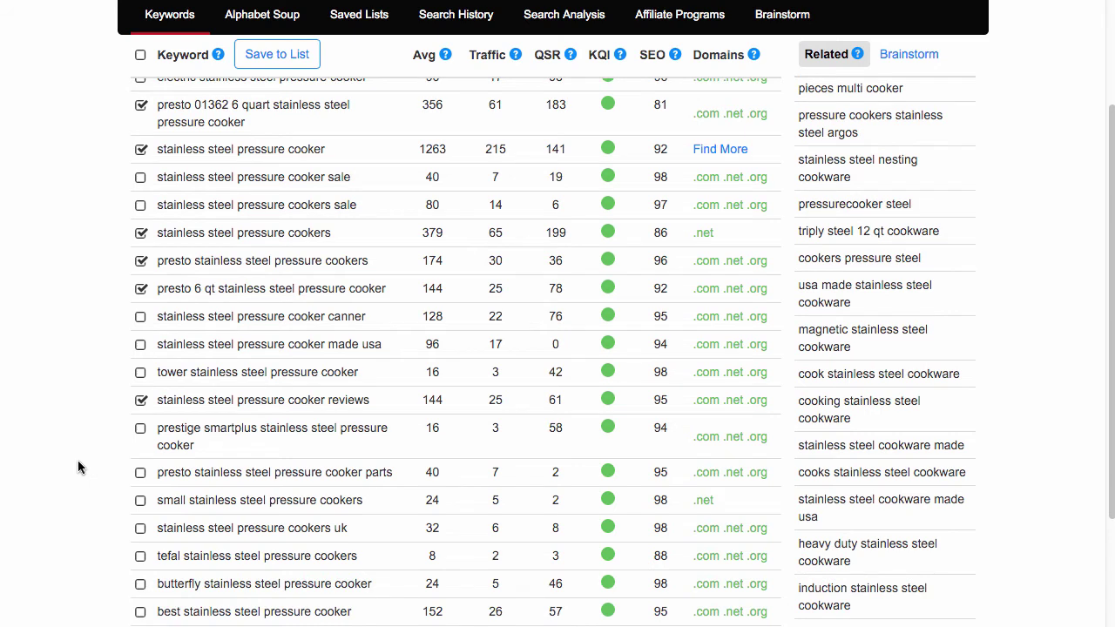
{"action": "scroll", "coordinate": [78, 462], "scroll_direction": "down", "scroll_amount": 1}
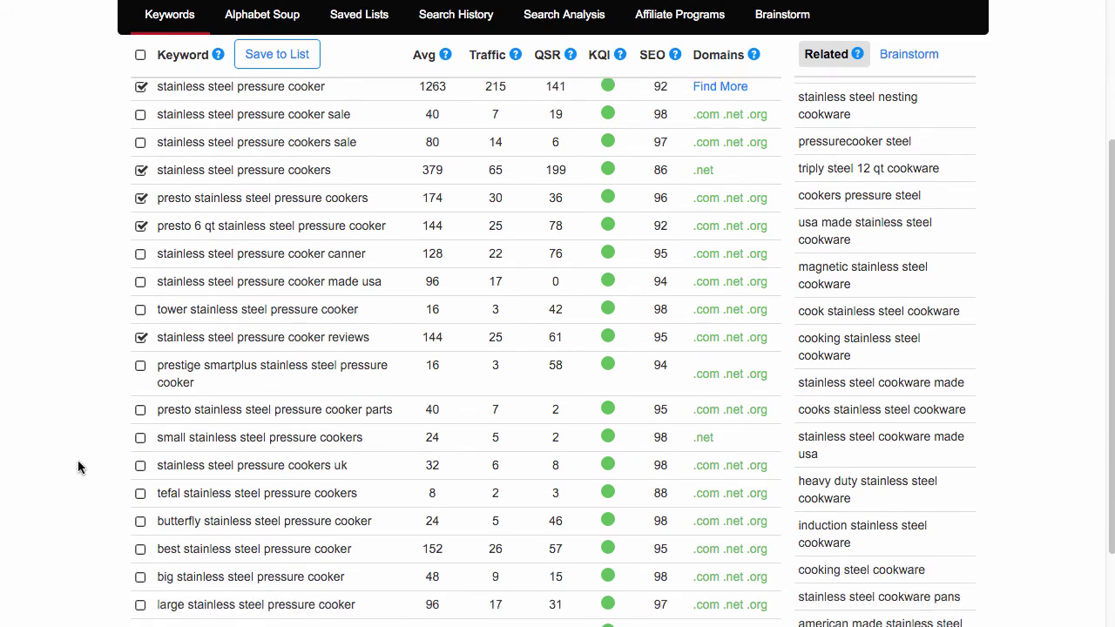
{"action": "scroll", "coordinate": [77, 460], "scroll_direction": "down", "scroll_amount": 1}
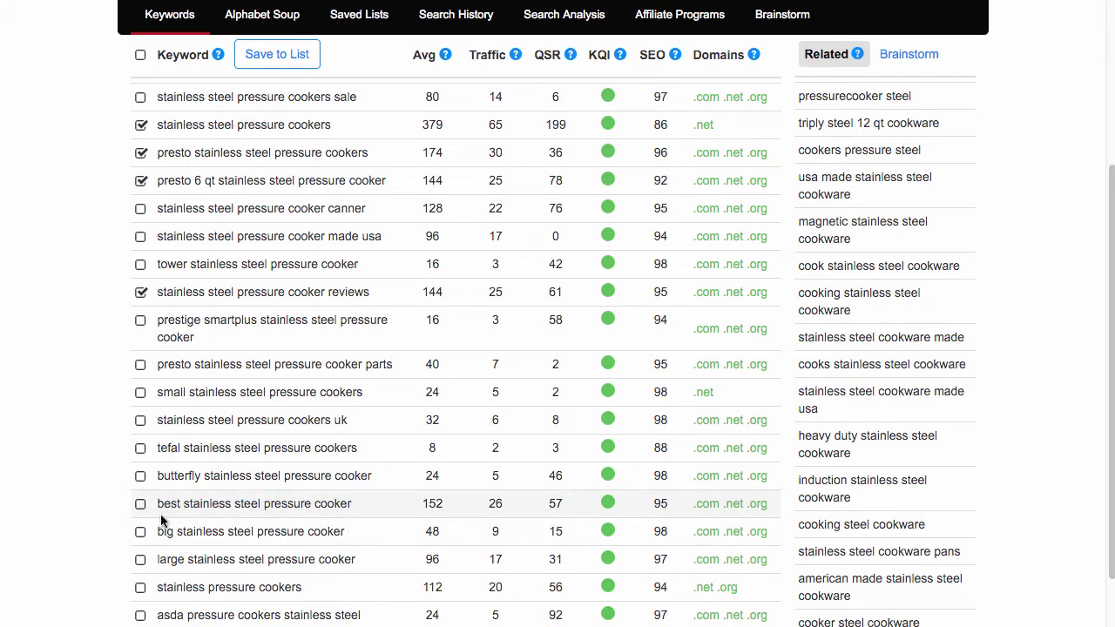
{"action": "left_click", "coordinate": [140, 504]}
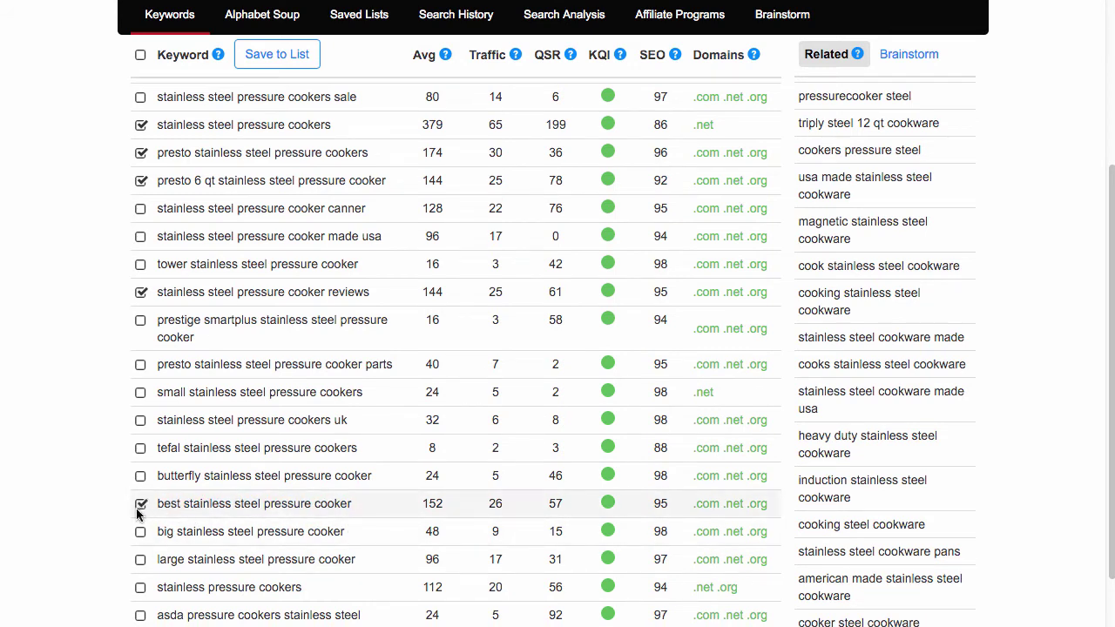
{"action": "left_click", "coordinate": [140, 587]}
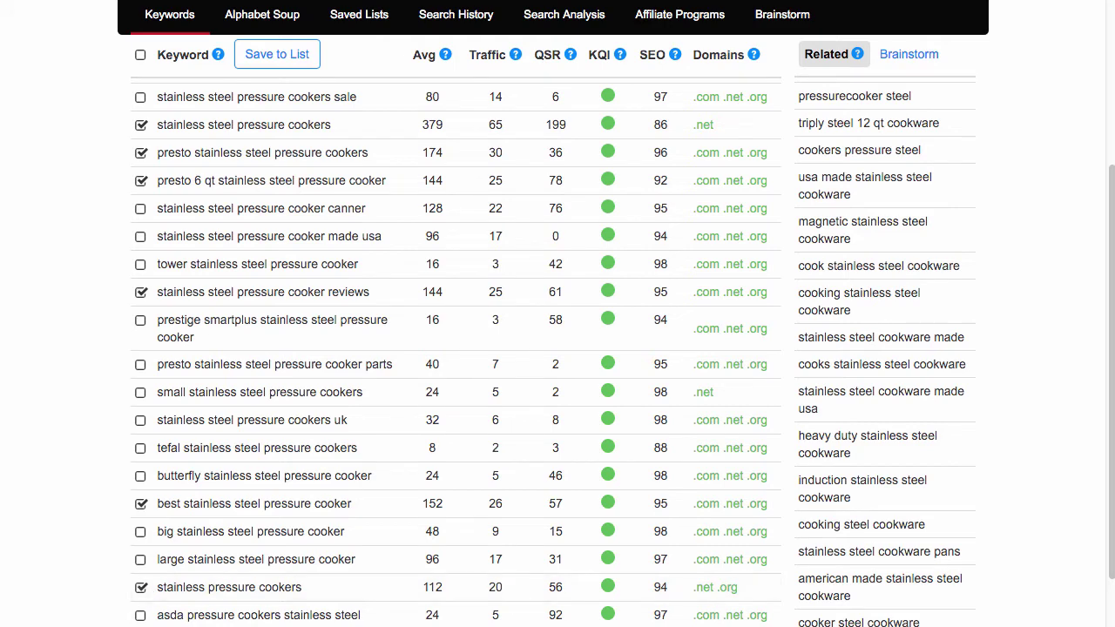
Step: Save the selected keywords to a new list named "Pressure Cooker"
{"action": "scroll", "coordinate": [265, 489], "scroll_direction": "down", "scroll_amount": 3}
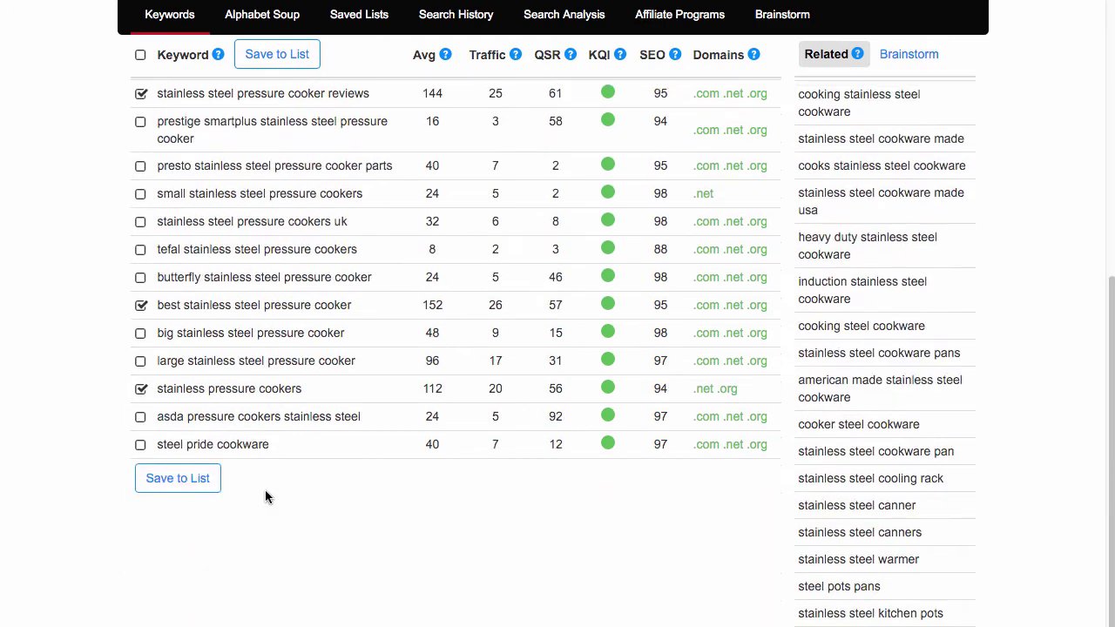
{"action": "left_click", "coordinate": [166, 485]}
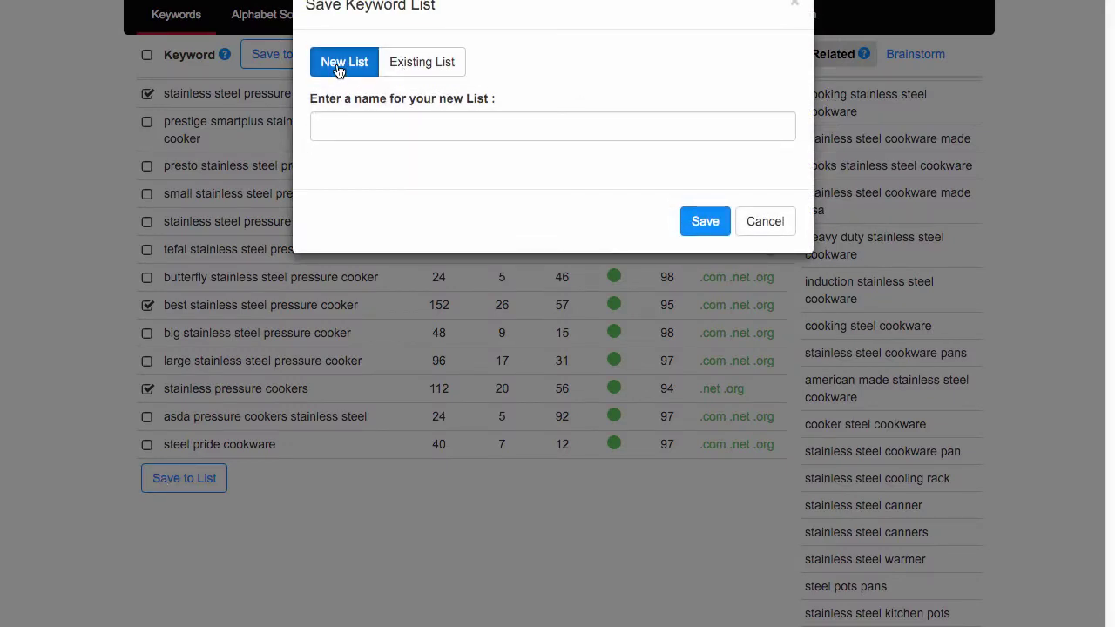
{"action": "left_click", "coordinate": [416, 76]}
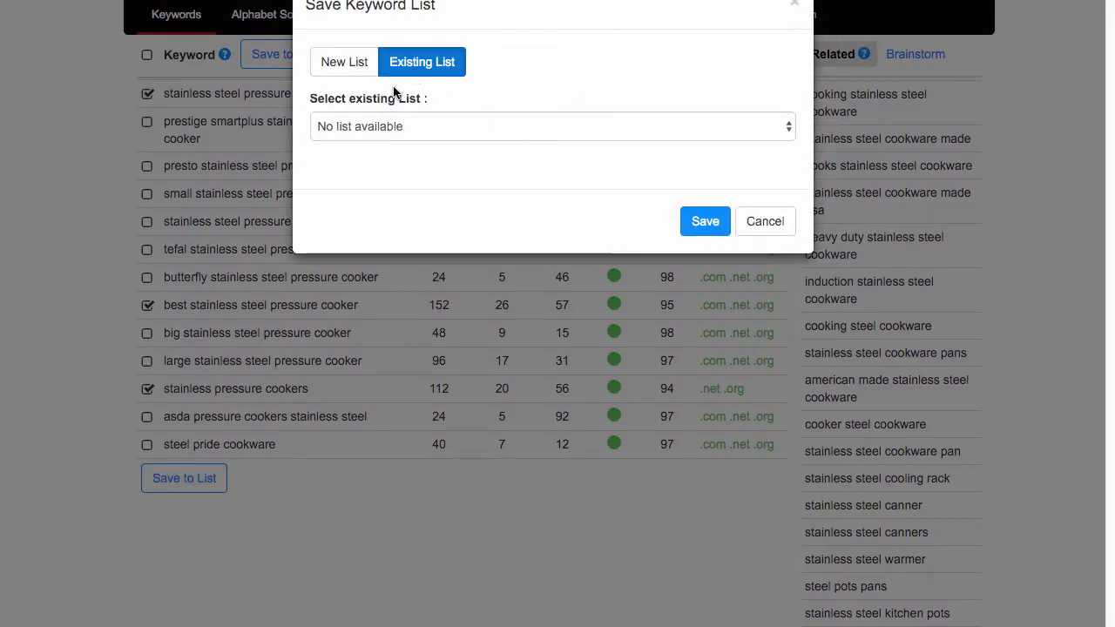
{"action": "left_click", "coordinate": [353, 65]}
{"action": "left_click", "coordinate": [352, 125]}
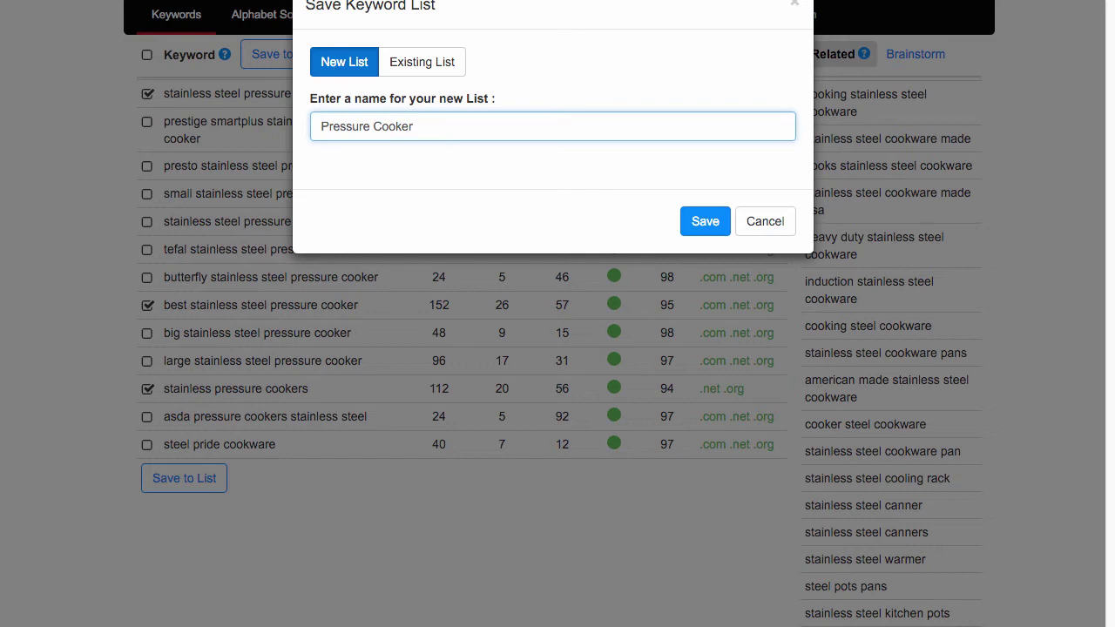
{"action": "left_click", "coordinate": [705, 221]}
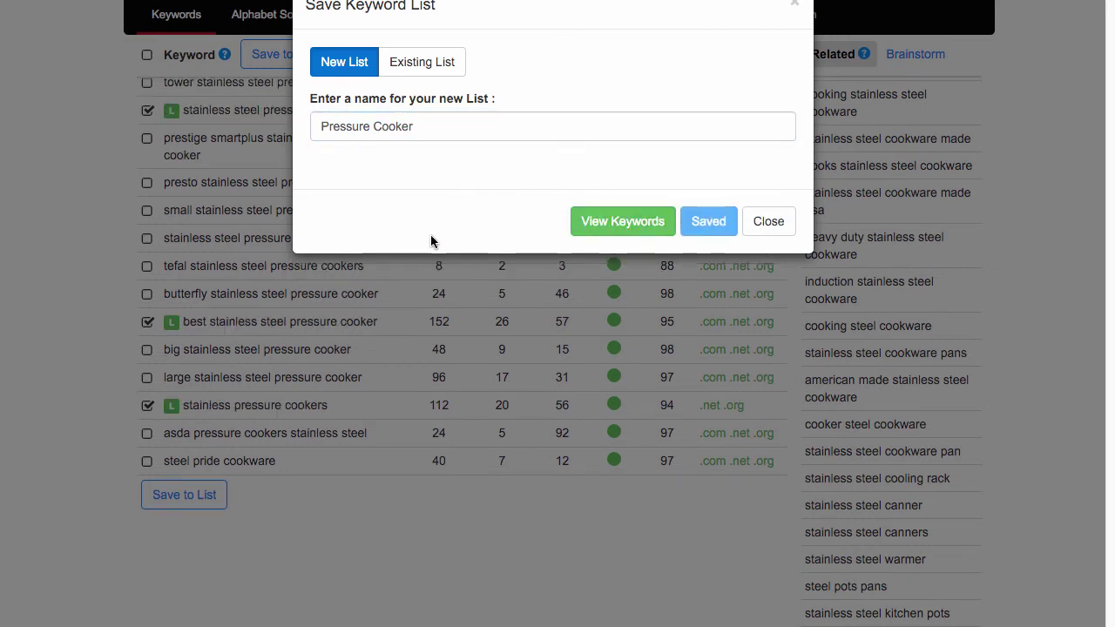
Step: Close the save dialog and sort the "steel pressure cooker" results by average searches from highest to lowest
{"action": "left_click", "coordinate": [754, 224]}
{"action": "scroll", "coordinate": [561, 274], "scroll_direction": "up", "scroll_amount": 5}
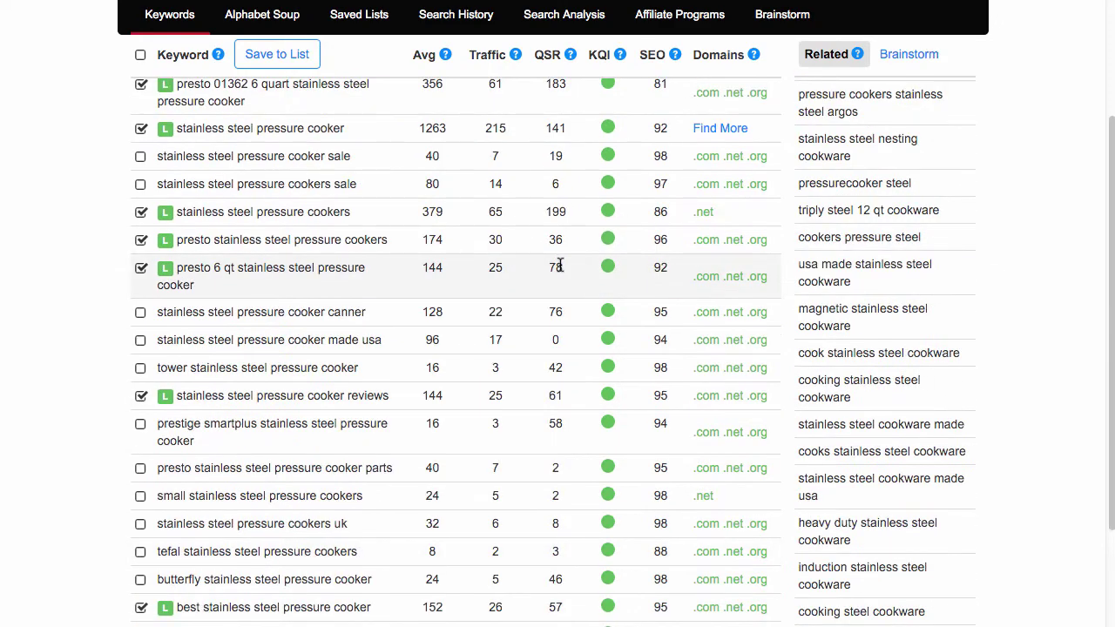
{"action": "scroll", "coordinate": [600, 294], "scroll_direction": "up", "scroll_amount": 3}
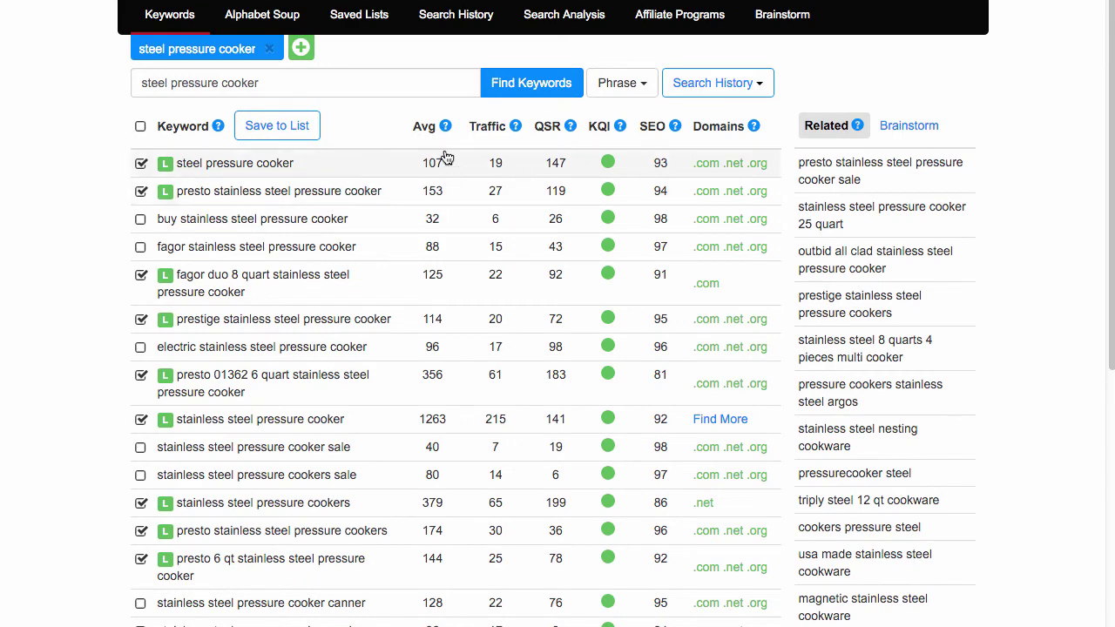
{"action": "left_click", "coordinate": [424, 128]}
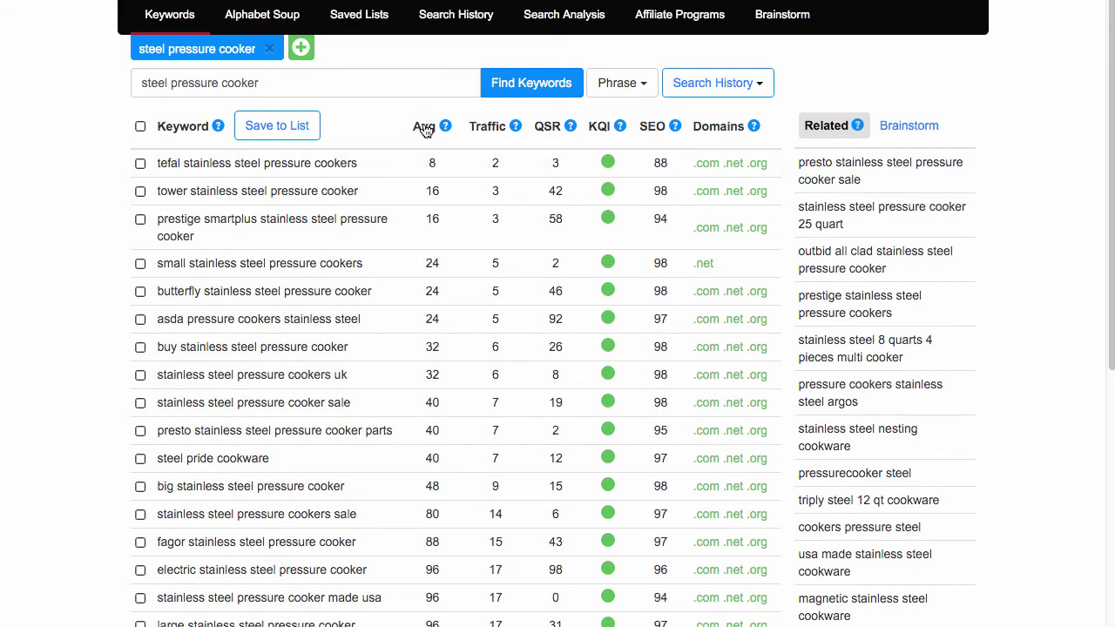
{"action": "left_click", "coordinate": [424, 128]}
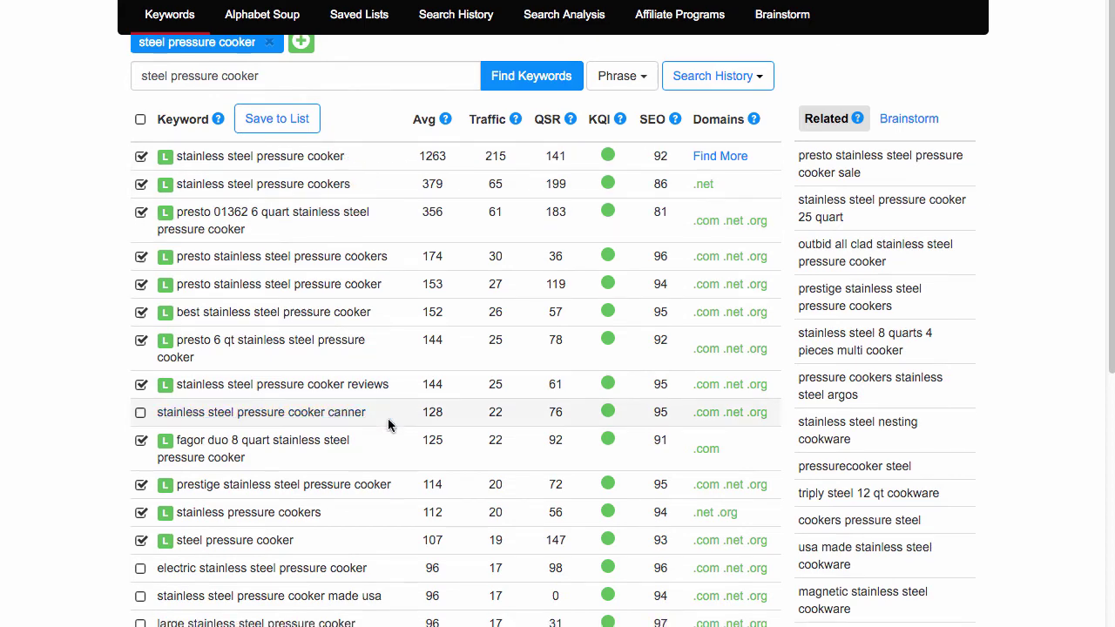
Step: Examine the sorted keywords, comparing those already saved with the unselected ones, and look over the related keywords
{"action": "scroll", "coordinate": [388, 418], "scroll_direction": "down", "scroll_amount": 2}
{"action": "scroll", "coordinate": [354, 447], "scroll_direction": "down", "scroll_amount": 1}
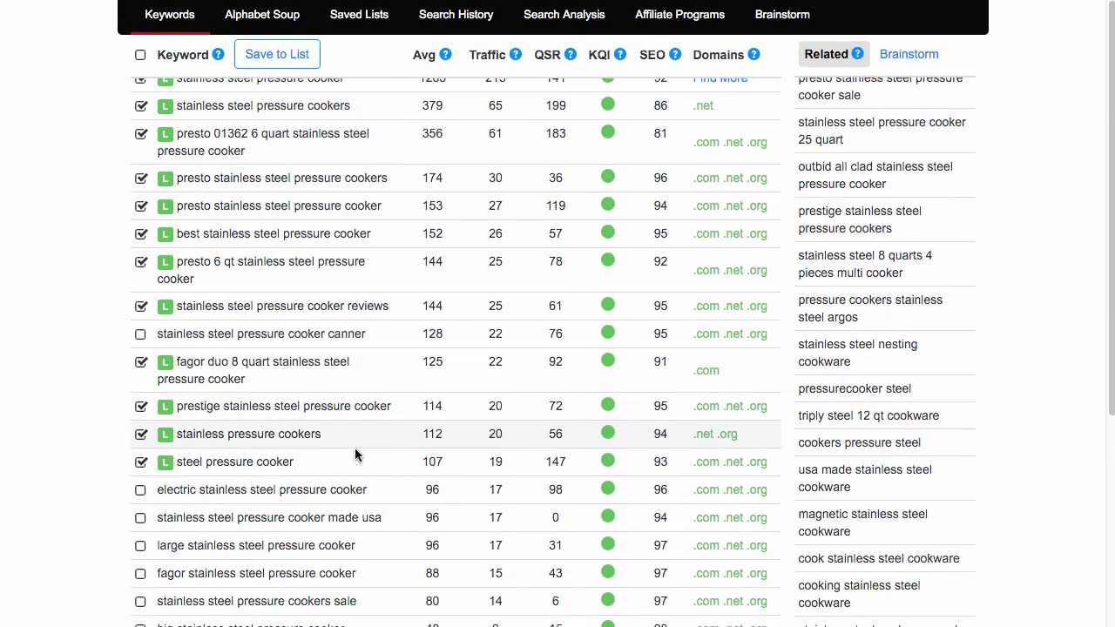
{"action": "scroll", "coordinate": [348, 444], "scroll_direction": "down", "scroll_amount": 2}
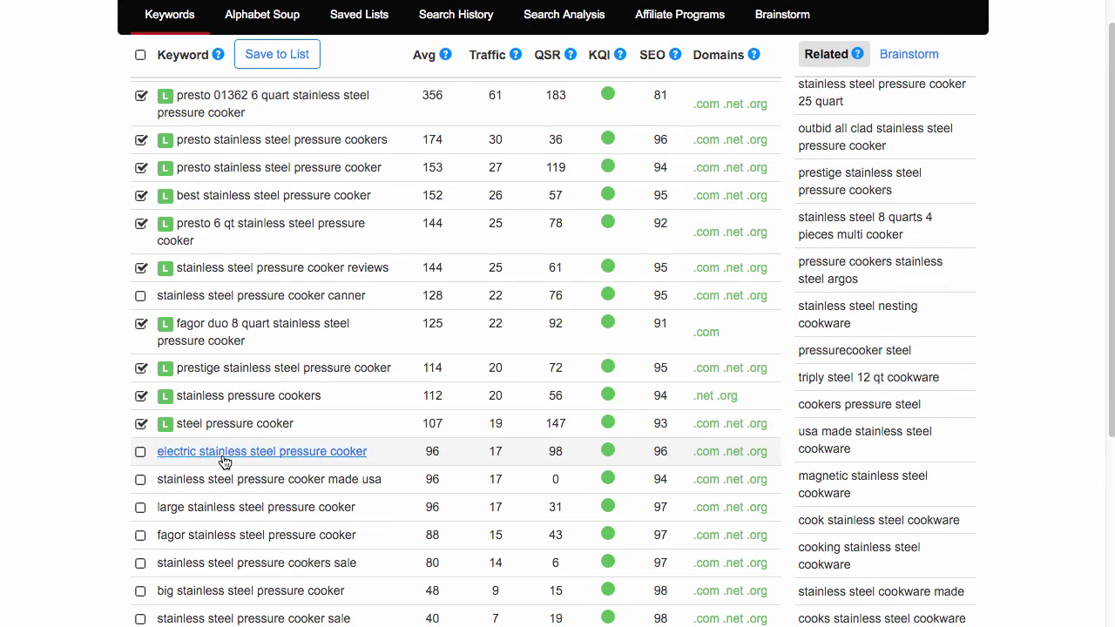
{"action": "scroll", "coordinate": [223, 460], "scroll_direction": "up", "scroll_amount": 3}
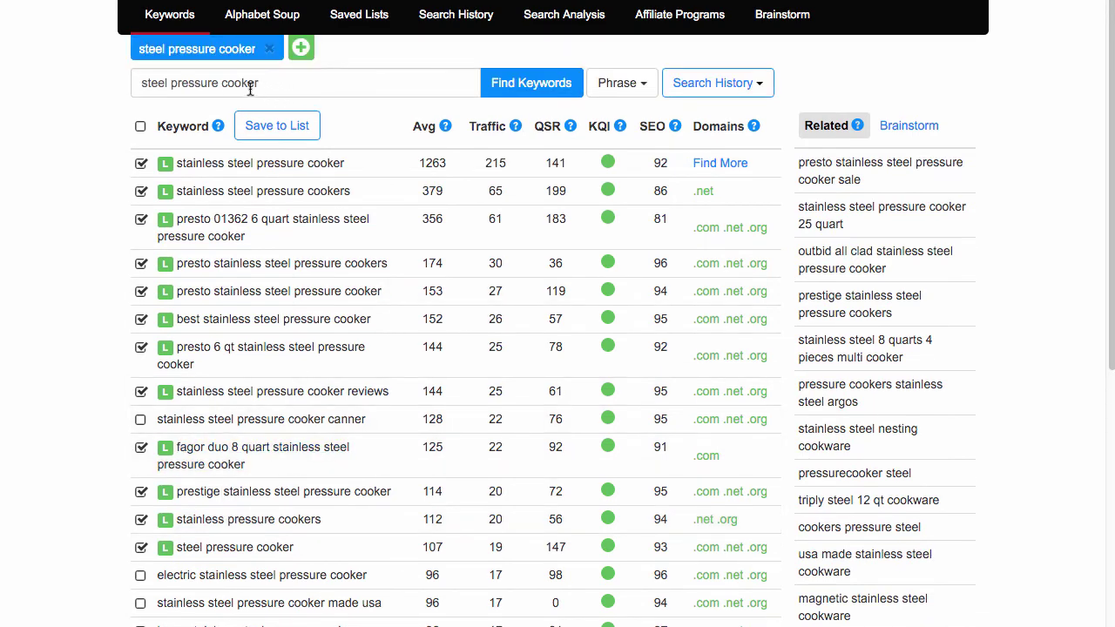
{"action": "scroll", "coordinate": [849, 287], "scroll_direction": "down", "scroll_amount": 8}
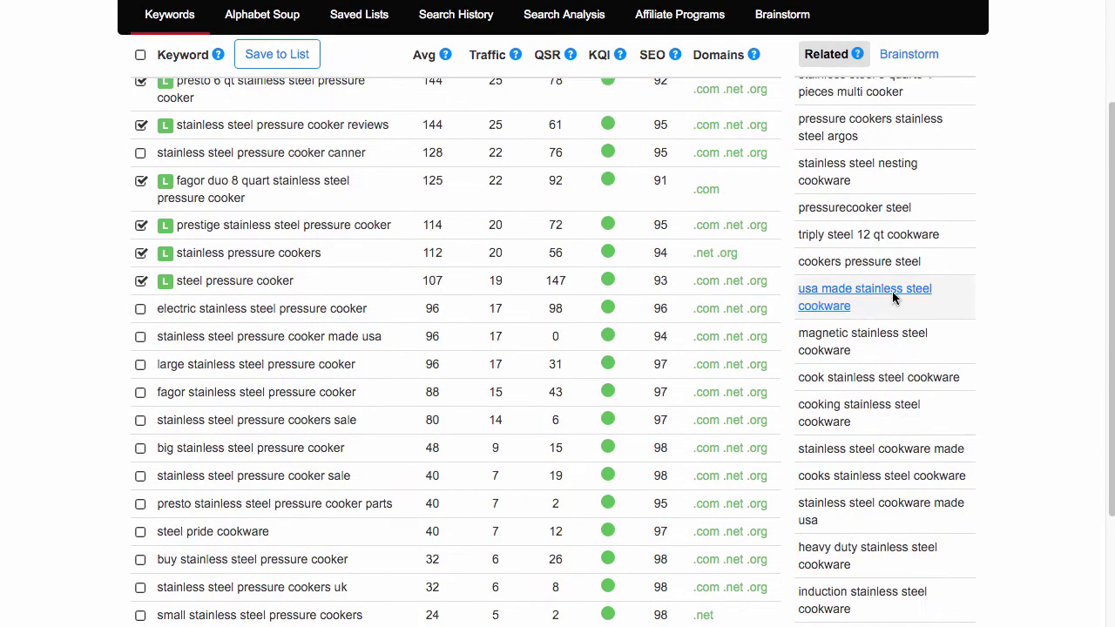
{"action": "scroll", "coordinate": [1025, 334], "scroll_direction": "down", "scroll_amount": 1}
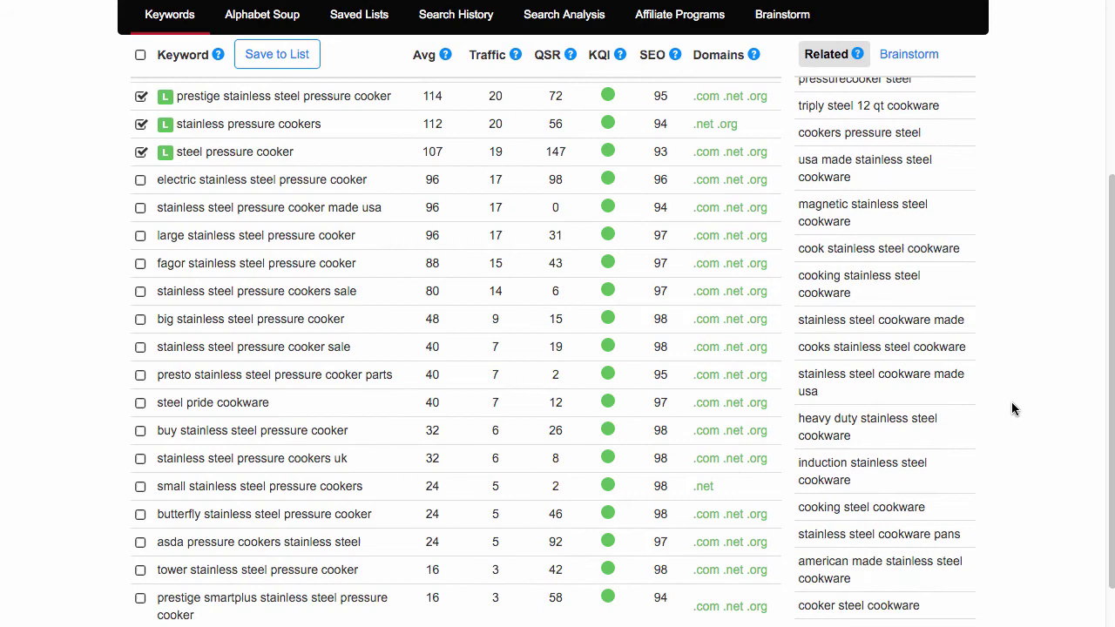
Step: Go to the saved lists and show the keywords stored in the "Pressure Cooker" list
{"action": "scroll", "coordinate": [999, 468], "scroll_direction": "up", "scroll_amount": 7}
{"action": "scroll", "coordinate": [920, 231], "scroll_direction": "up", "scroll_amount": 2}
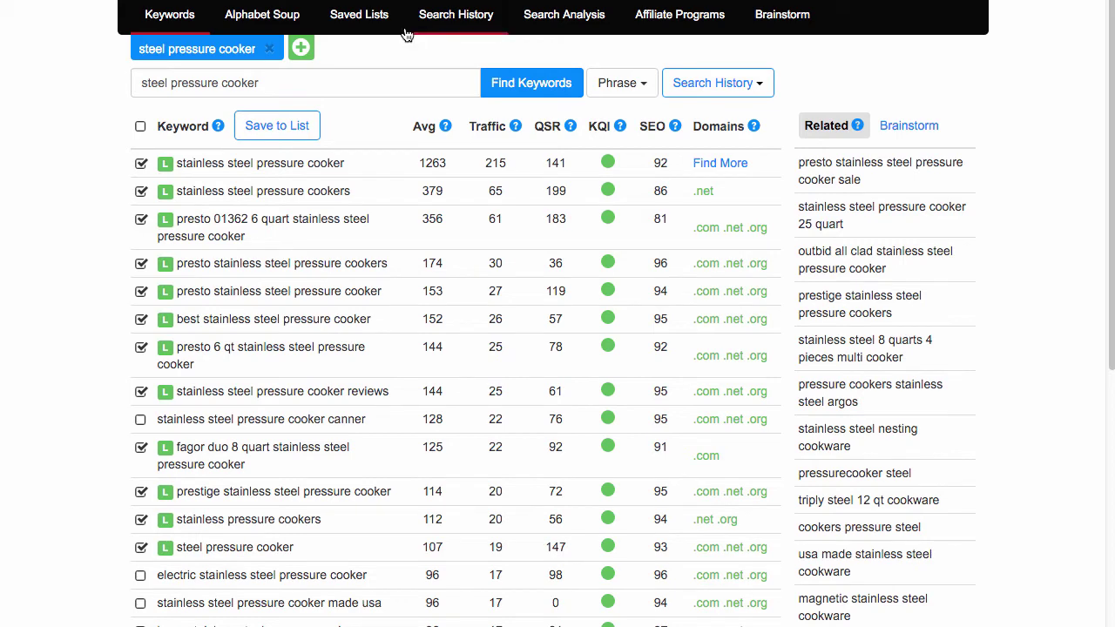
{"action": "left_click", "coordinate": [351, 18]}
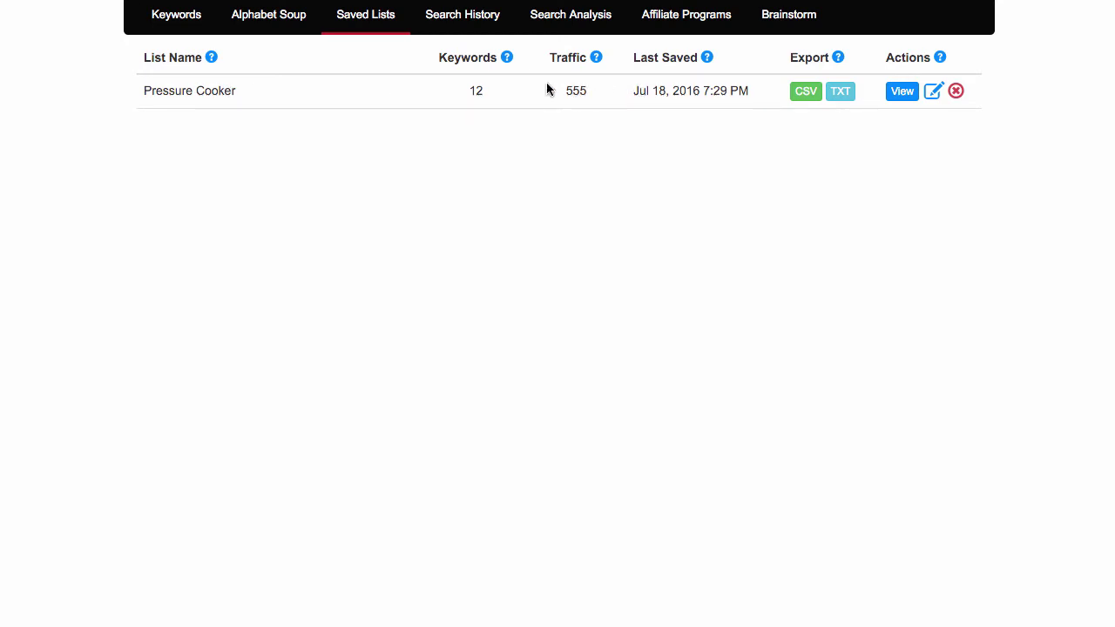
{"action": "left_click", "coordinate": [896, 92]}
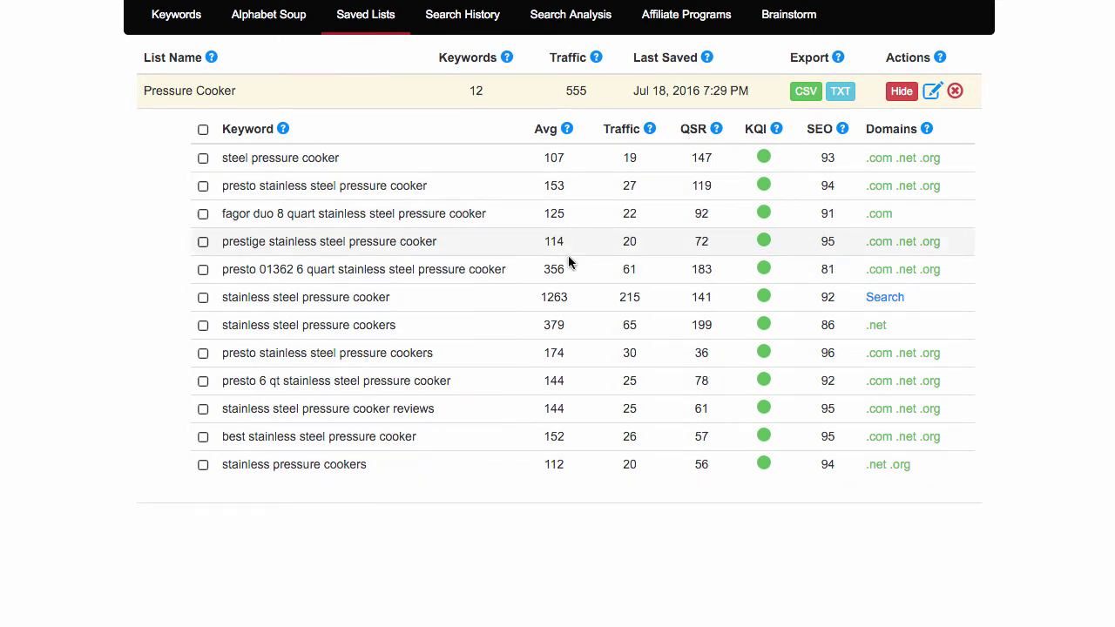
Step: Return to keyword research and run a separate new search for "electric pressure cooker"
{"action": "left_click", "coordinate": [185, 21]}
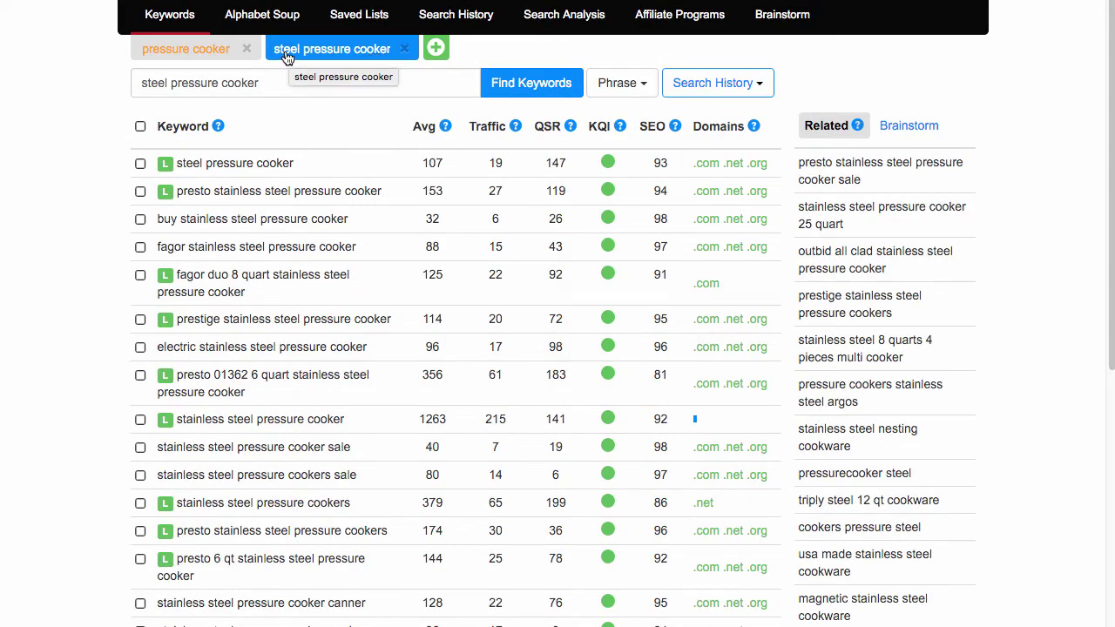
{"action": "left_click", "coordinate": [435, 48]}
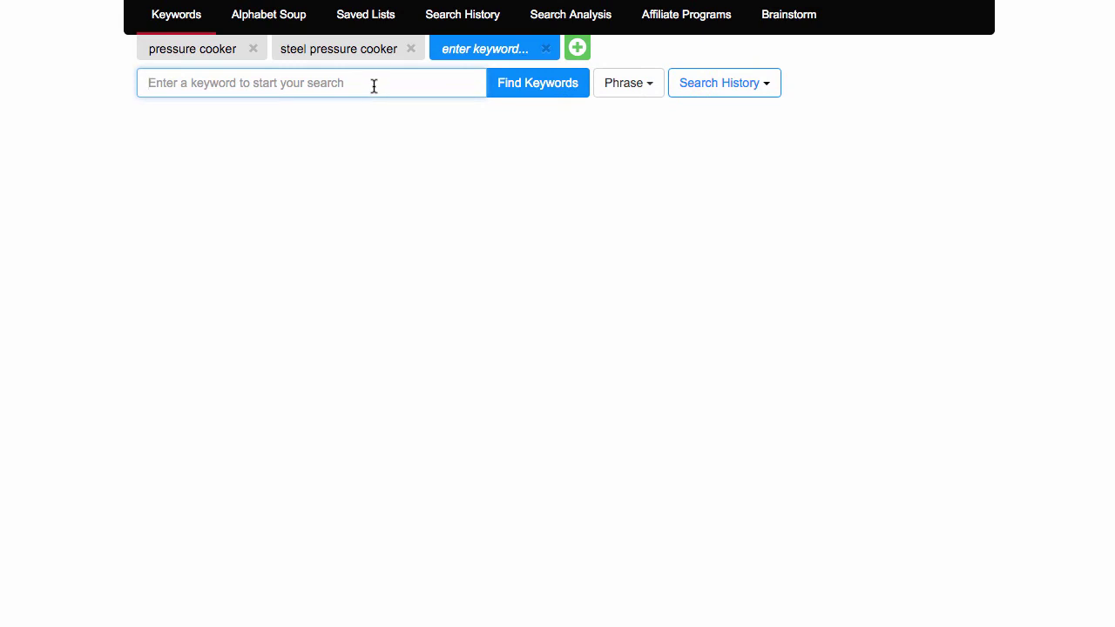
{"action": "type", "text": "electr"}
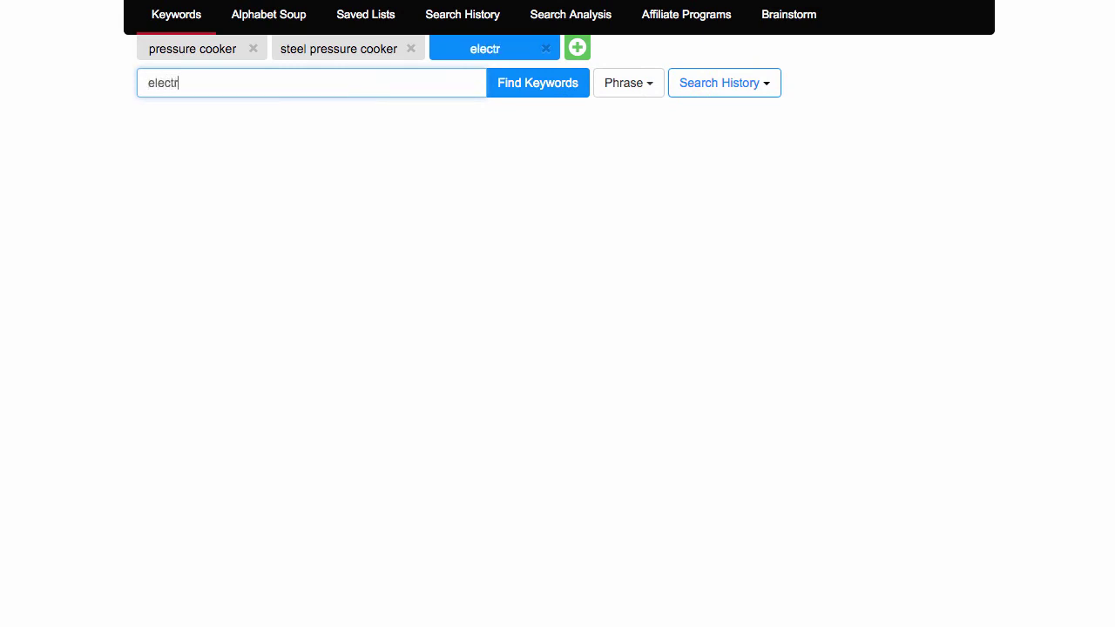
{"action": "type", "text": "ic pressure cooker"}
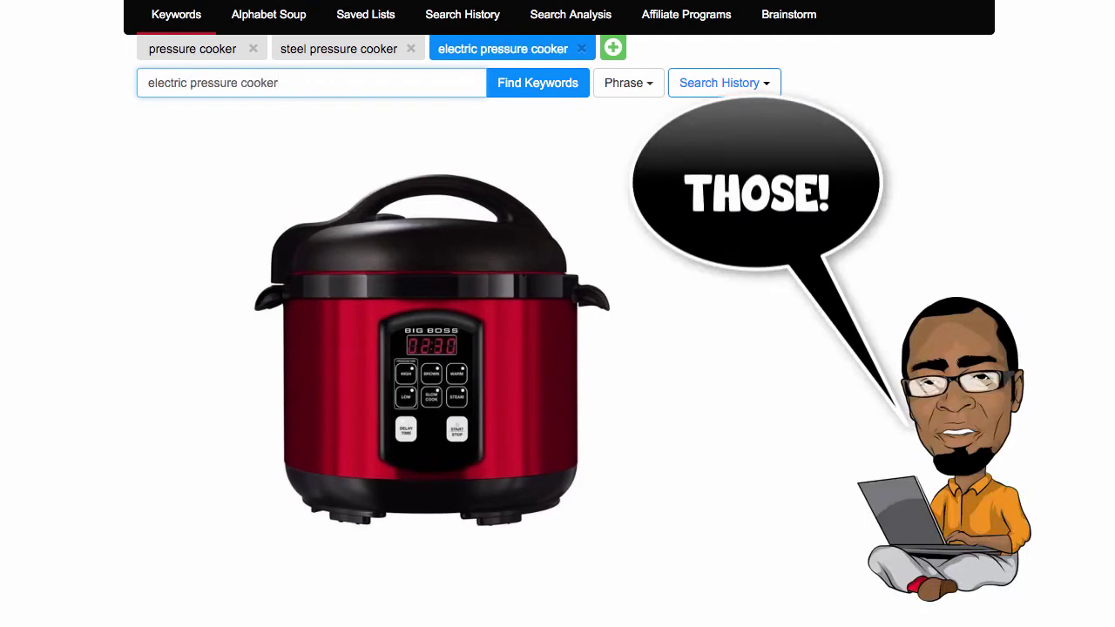
{"action": "left_click", "coordinate": [545, 90]}
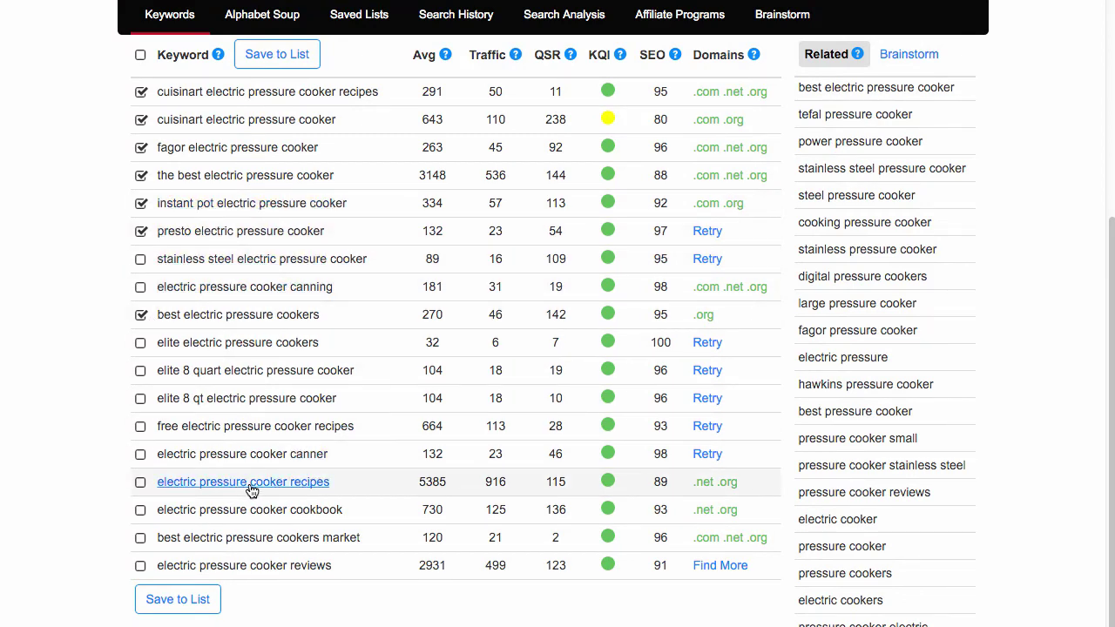
Step: Select the electric pressure cooker keywords for recipes, reviews, free recipes, "elite 8 quart" and "elite 8 qt"
{"action": "left_click", "coordinate": [142, 484]}
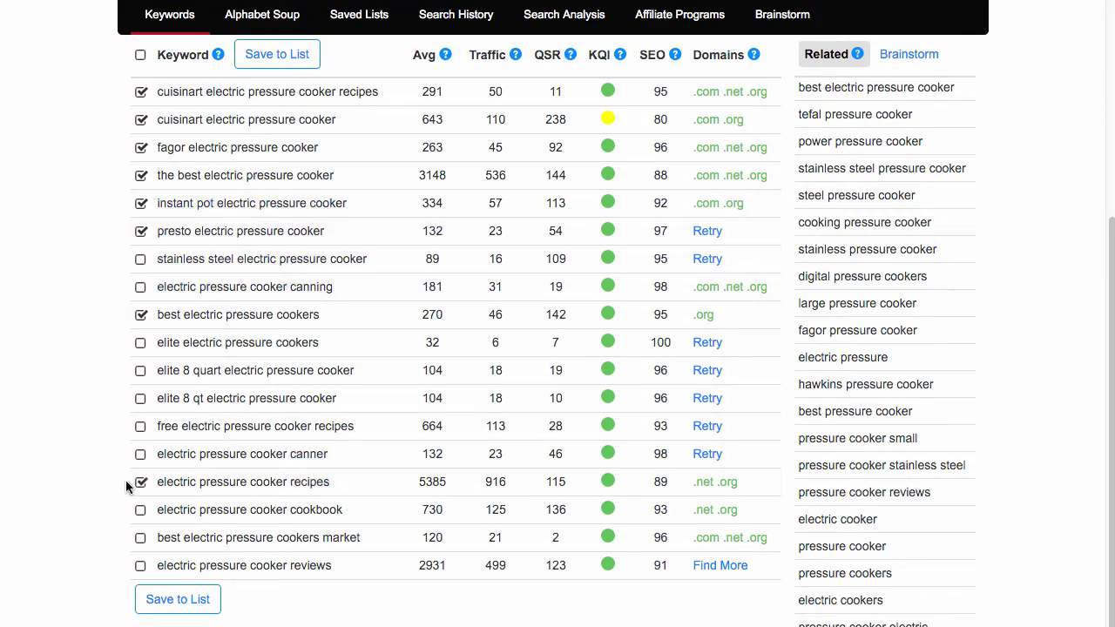
{"action": "left_click", "coordinate": [140, 567]}
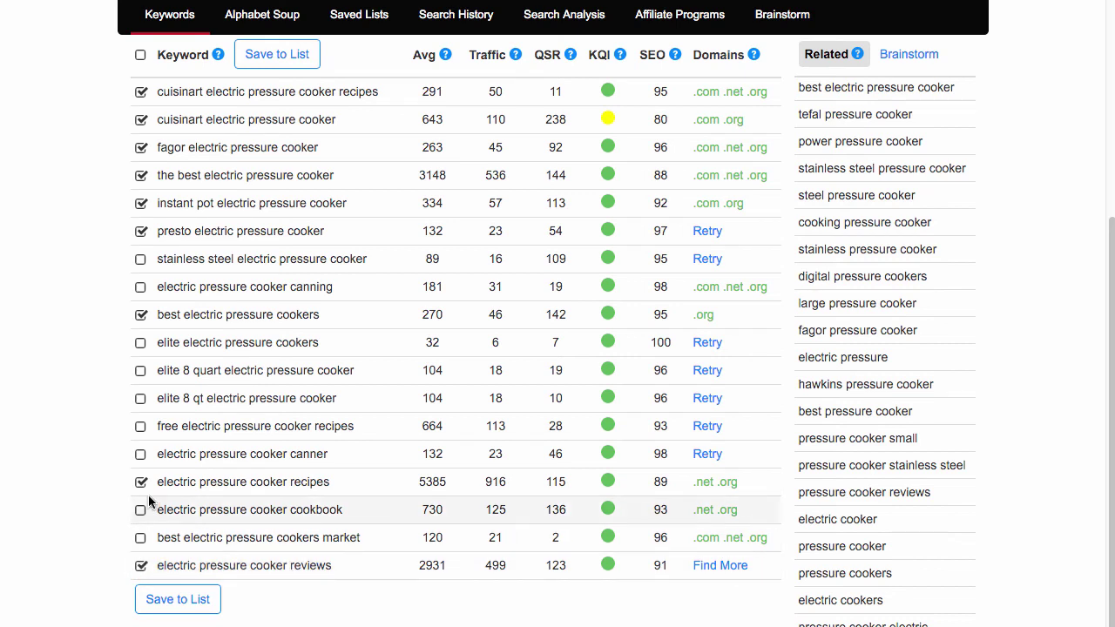
{"action": "left_click", "coordinate": [140, 426]}
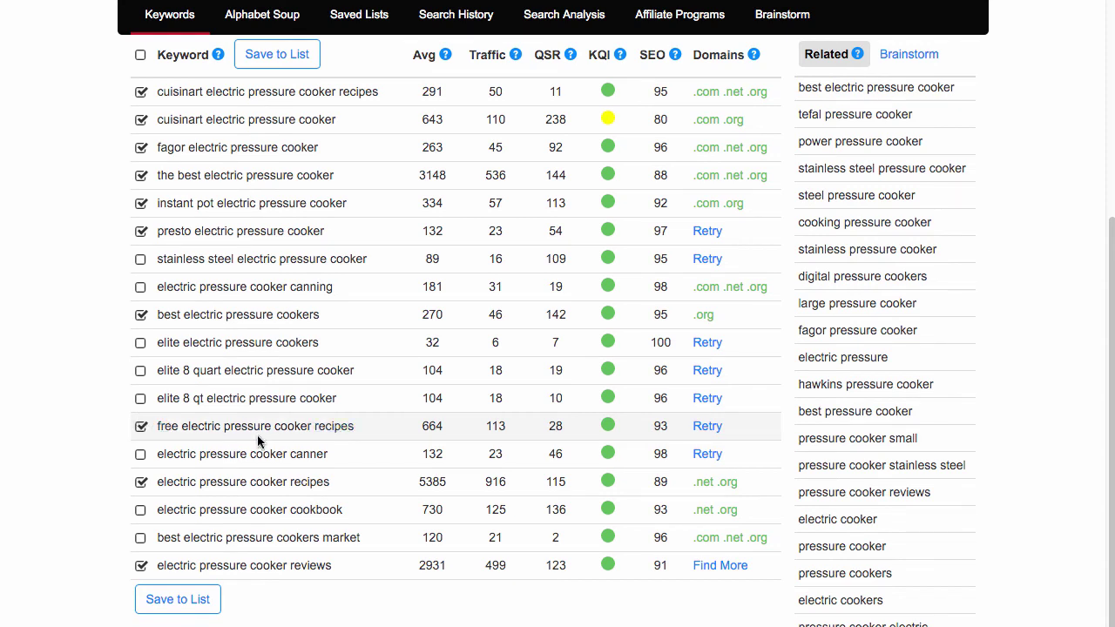
{"action": "left_click", "coordinate": [140, 370]}
{"action": "left_click", "coordinate": [140, 398]}
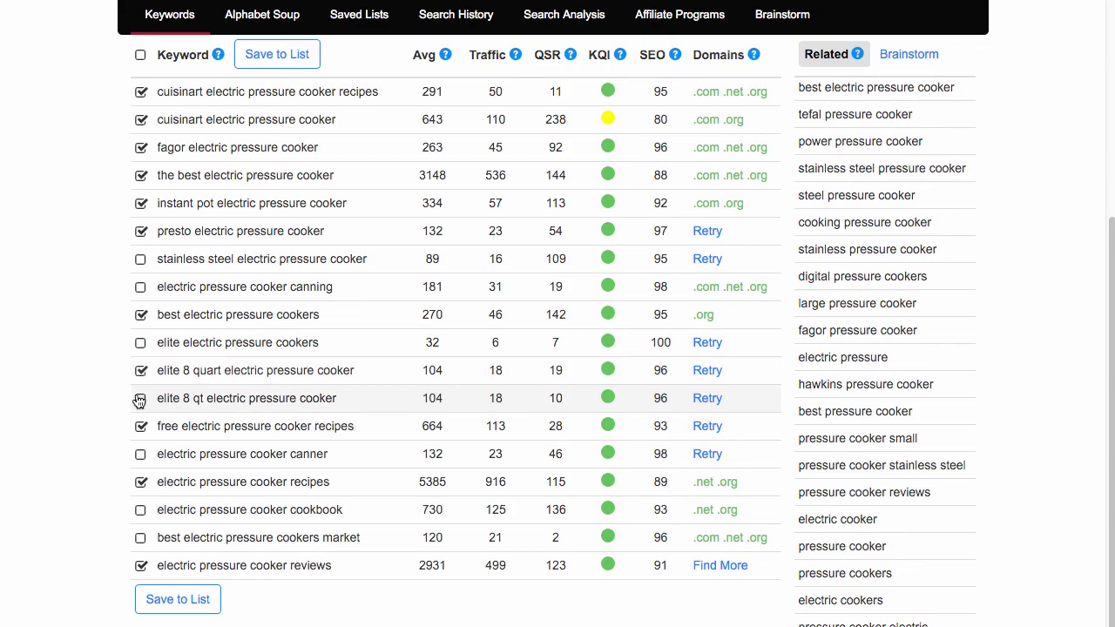
Step: Save the selected electric pressure cooker keywords to the existing "Pressure Cooker" list and close the dialog
{"action": "left_click", "coordinate": [155, 603]}
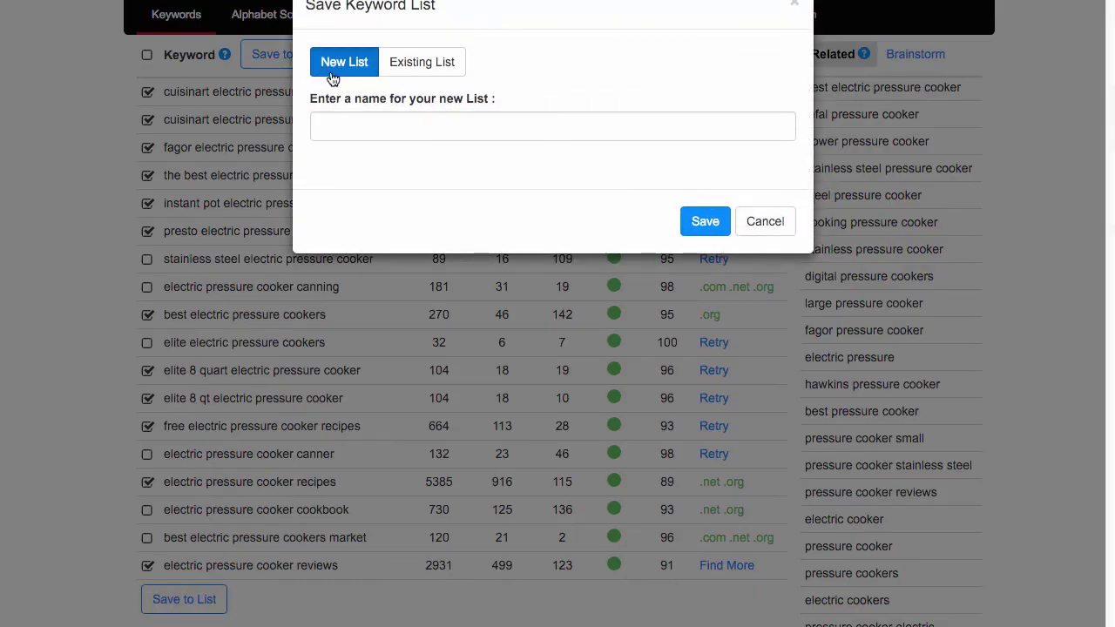
{"action": "left_click", "coordinate": [418, 62]}
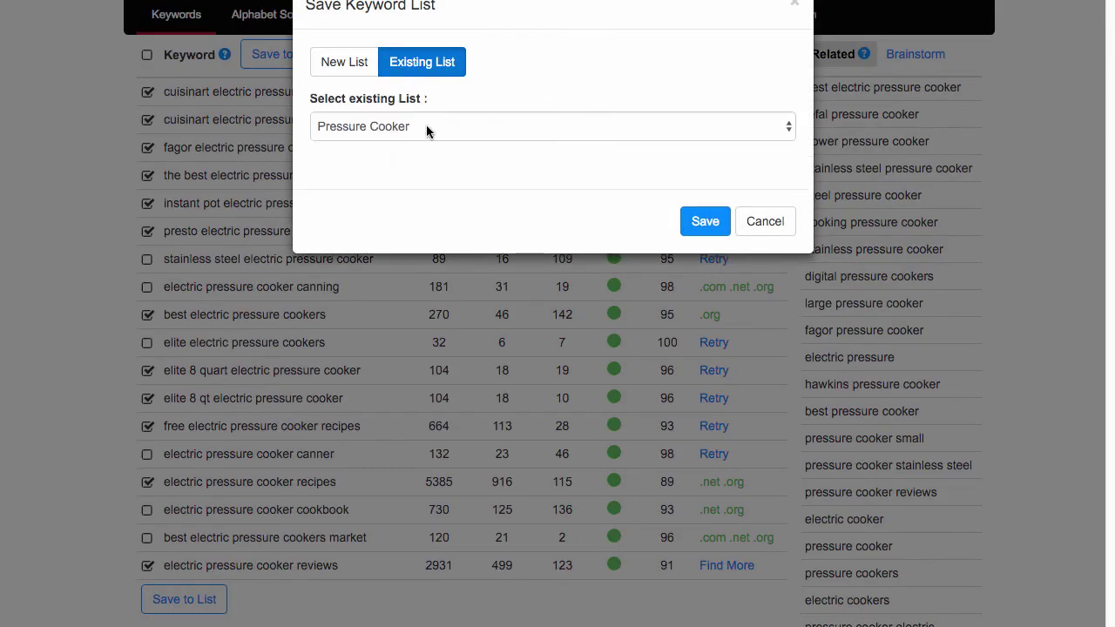
{"action": "left_click", "coordinate": [705, 228]}
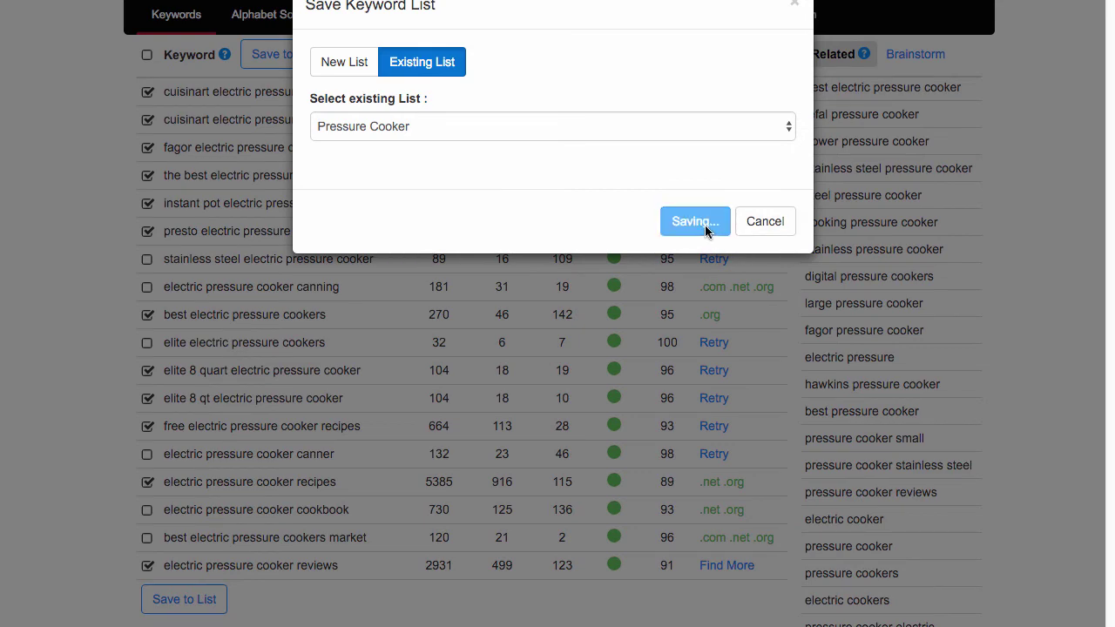
{"action": "left_click", "coordinate": [770, 224]}
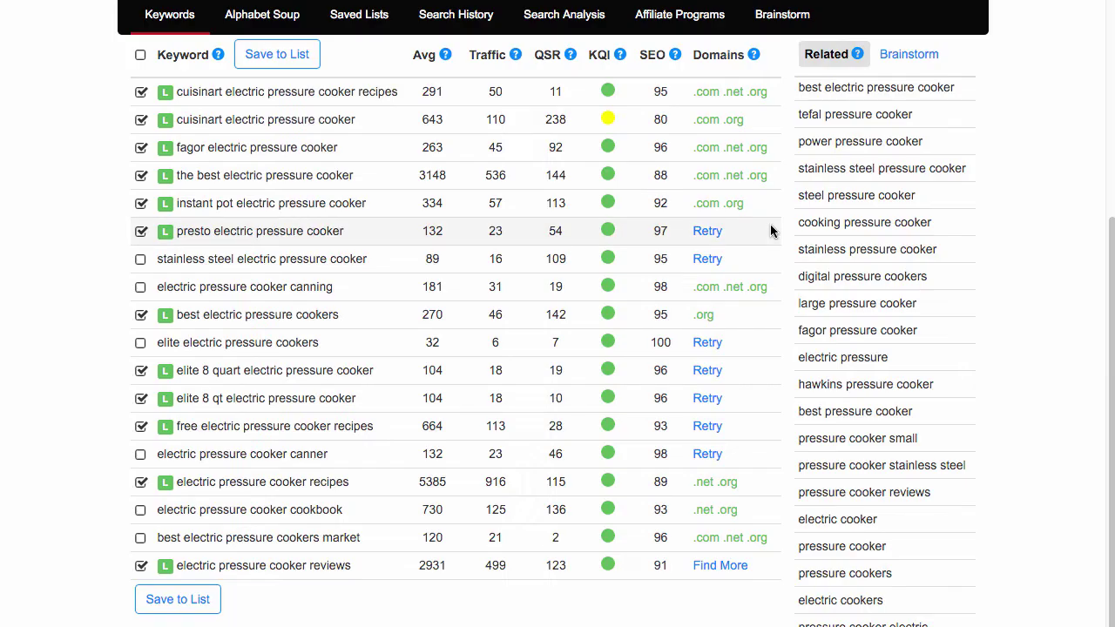
Step: Open the updated "Pressure Cooker" saved list and examine all its keywords with their traffic and competition figures
{"action": "left_click", "coordinate": [355, 19]}
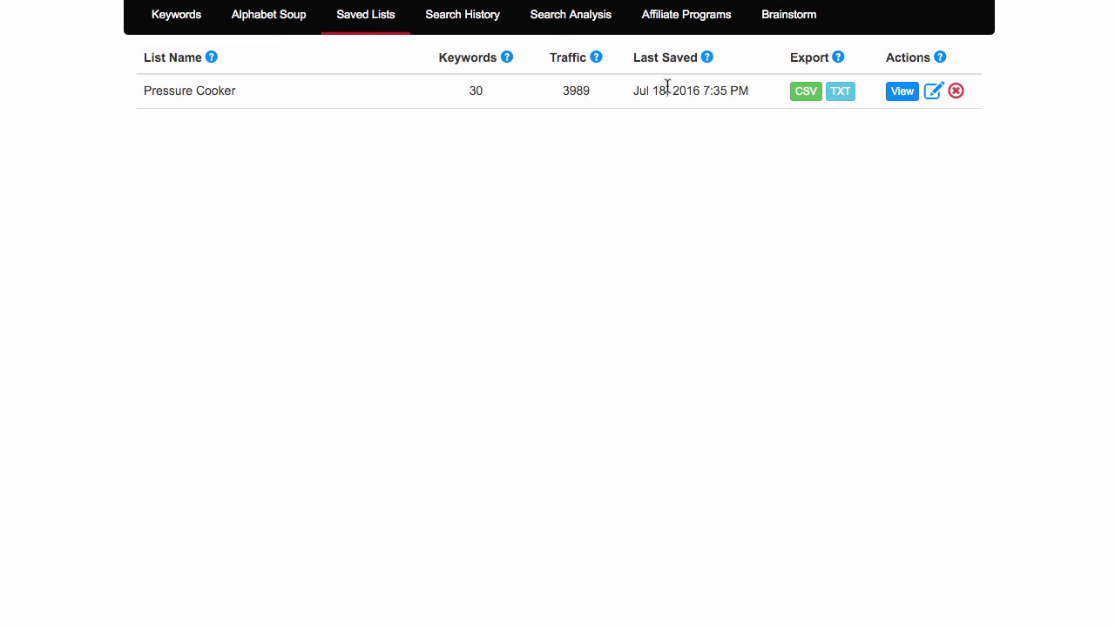
{"action": "left_click", "coordinate": [901, 94]}
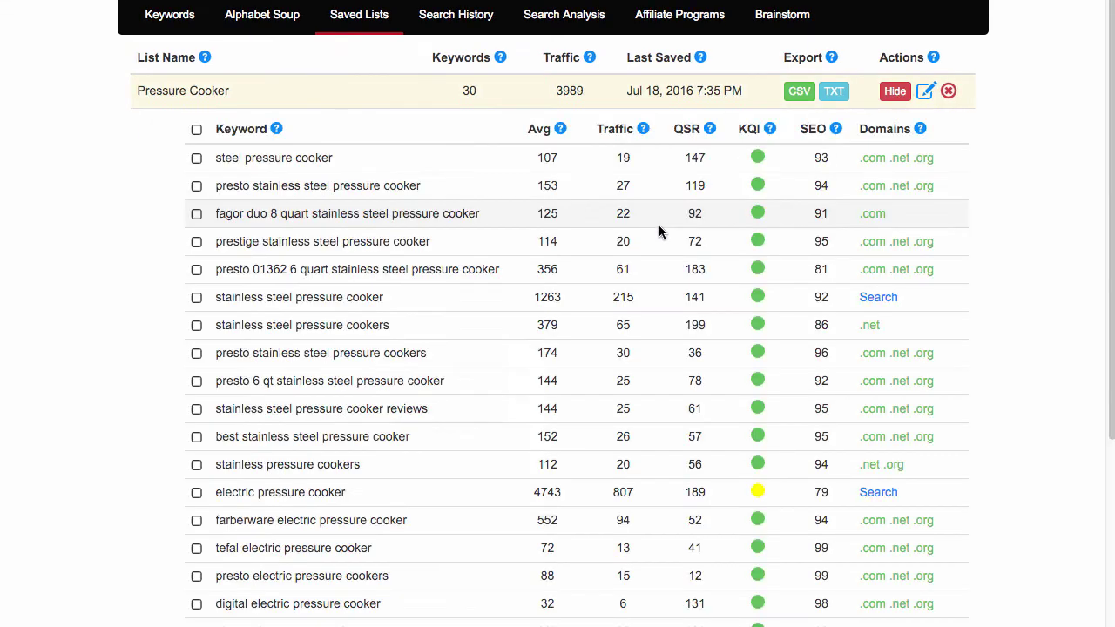
{"action": "scroll", "coordinate": [841, 233], "scroll_direction": "down", "scroll_amount": 6}
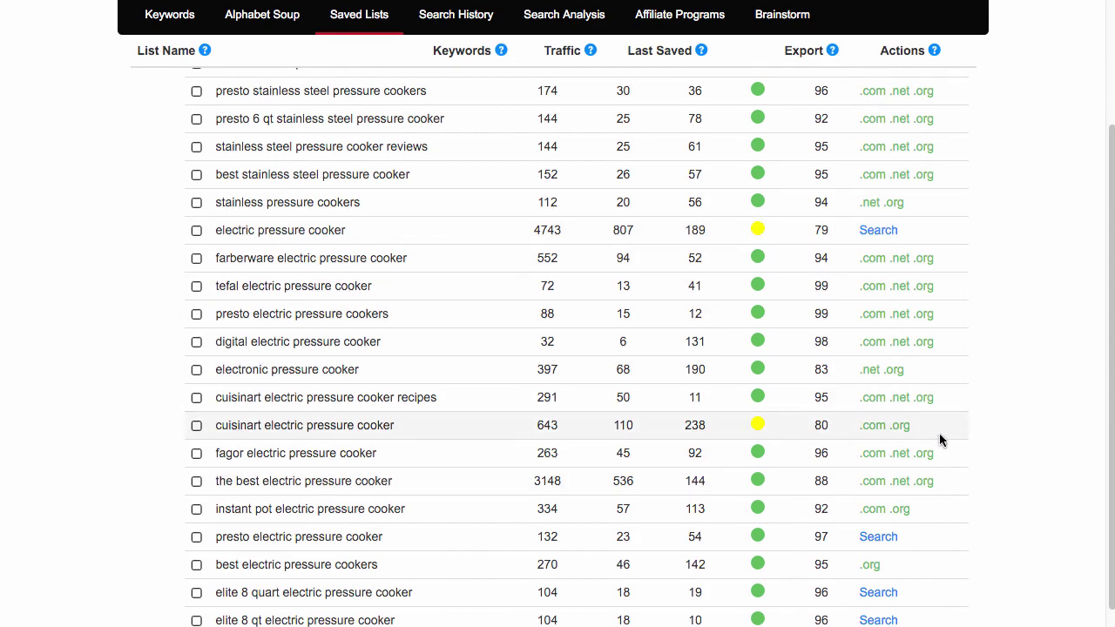
{"action": "scroll", "coordinate": [1020, 418], "scroll_direction": "down", "scroll_amount": 3}
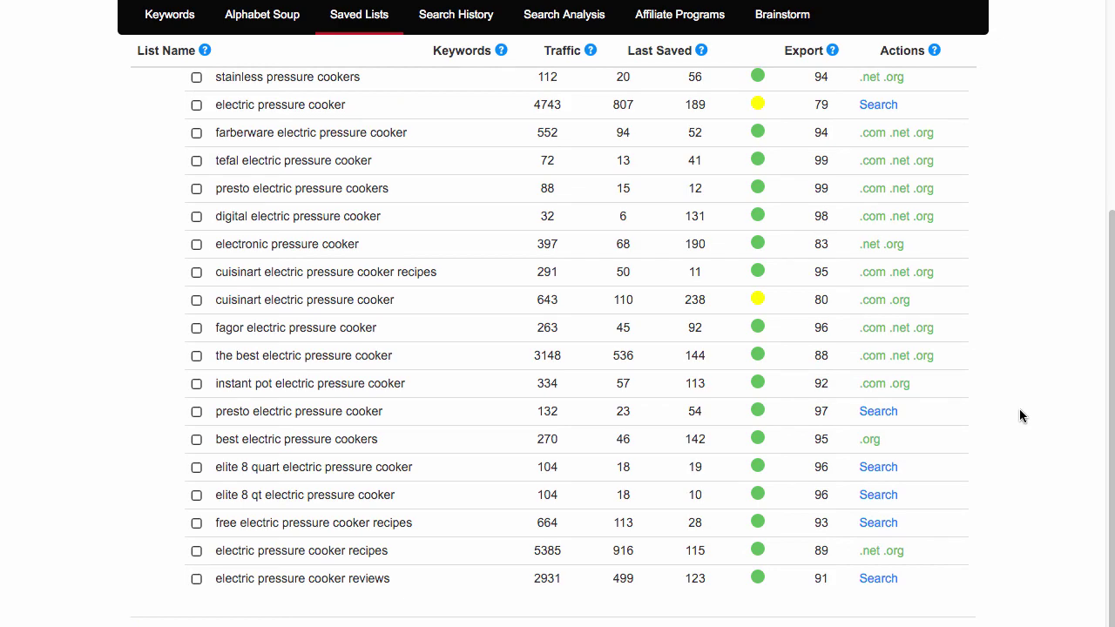
{"action": "scroll", "coordinate": [1015, 401], "scroll_direction": "up", "scroll_amount": 9}
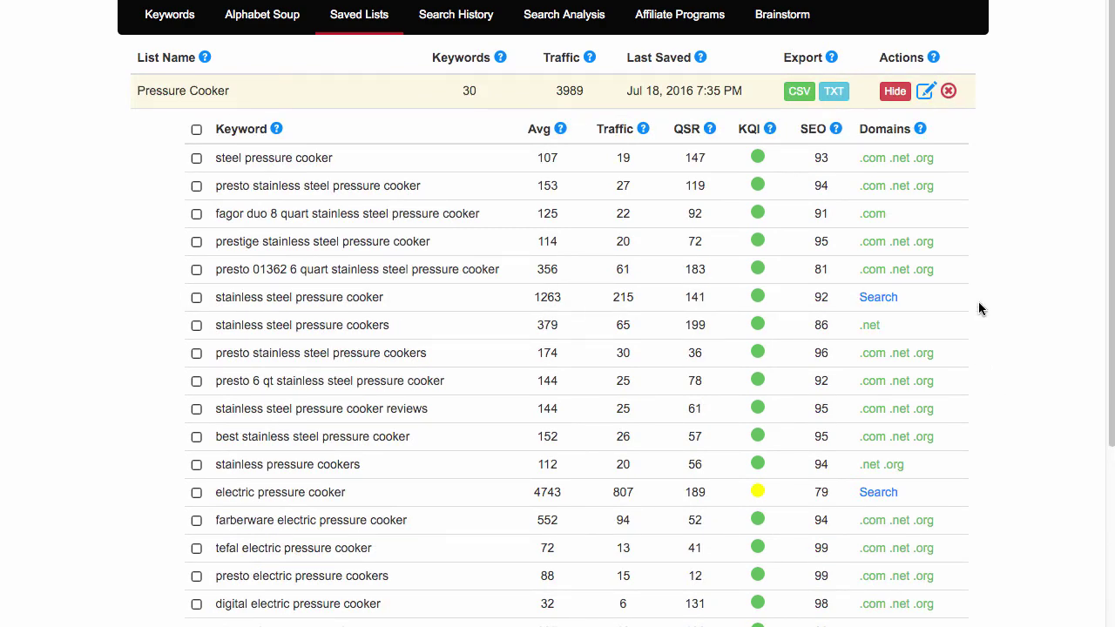
Step: Return to keyword research and start another blank keyword search alongside the existing ones
{"action": "left_click", "coordinate": [171, 22]}
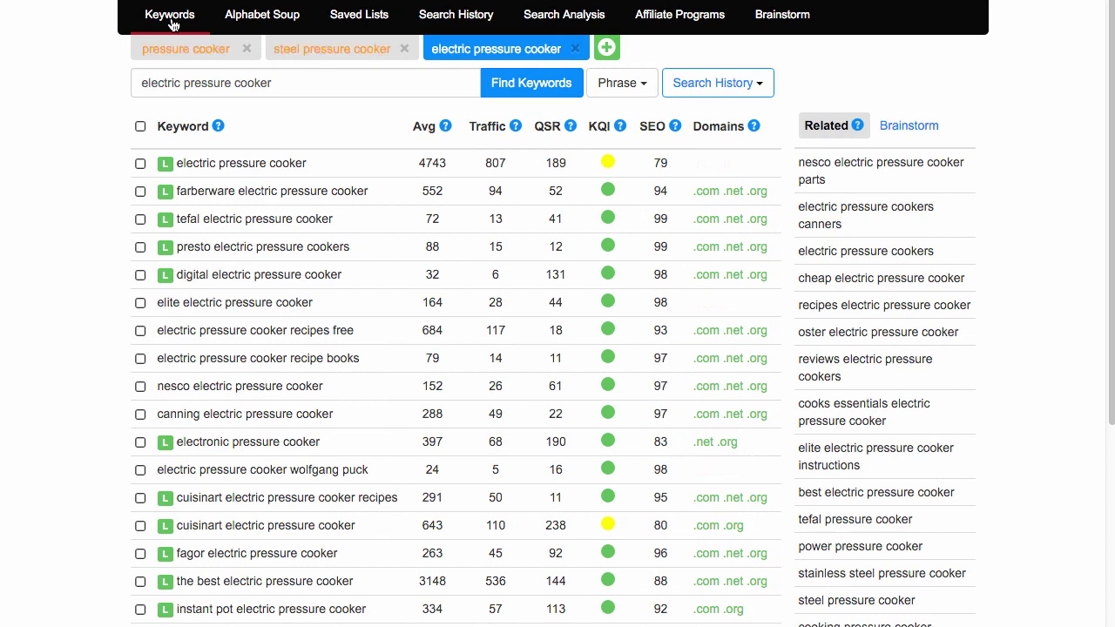
{"action": "left_click", "coordinate": [605, 48]}
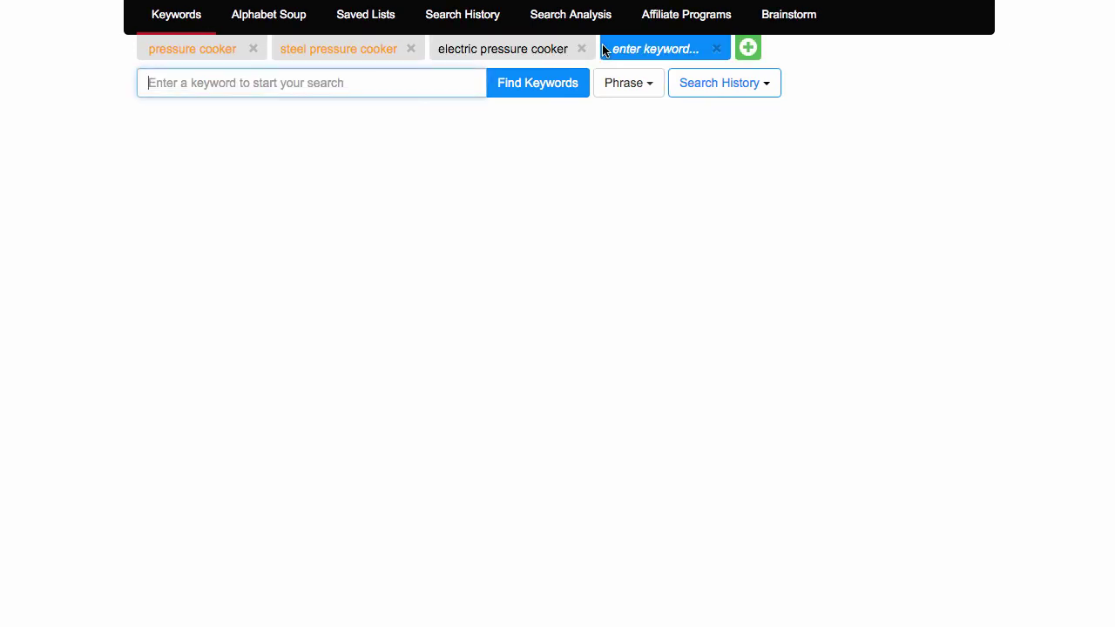